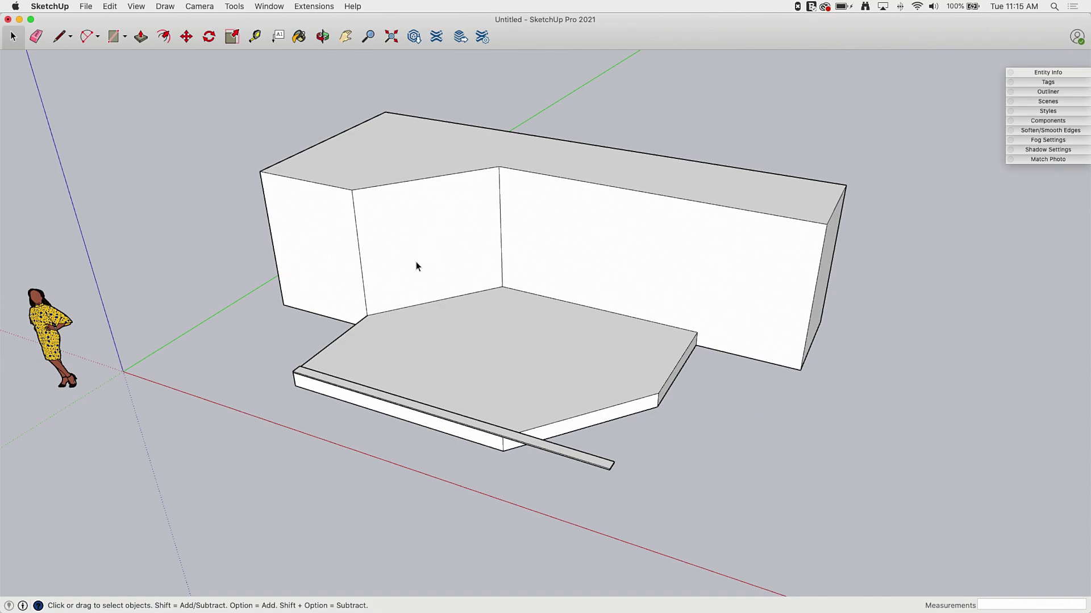
Examine the building walls, the angled deck platform and the single board along its front edge from several angles
middle_drag(416, 263, 477, 223)
scroll(623, 389, up, 3)
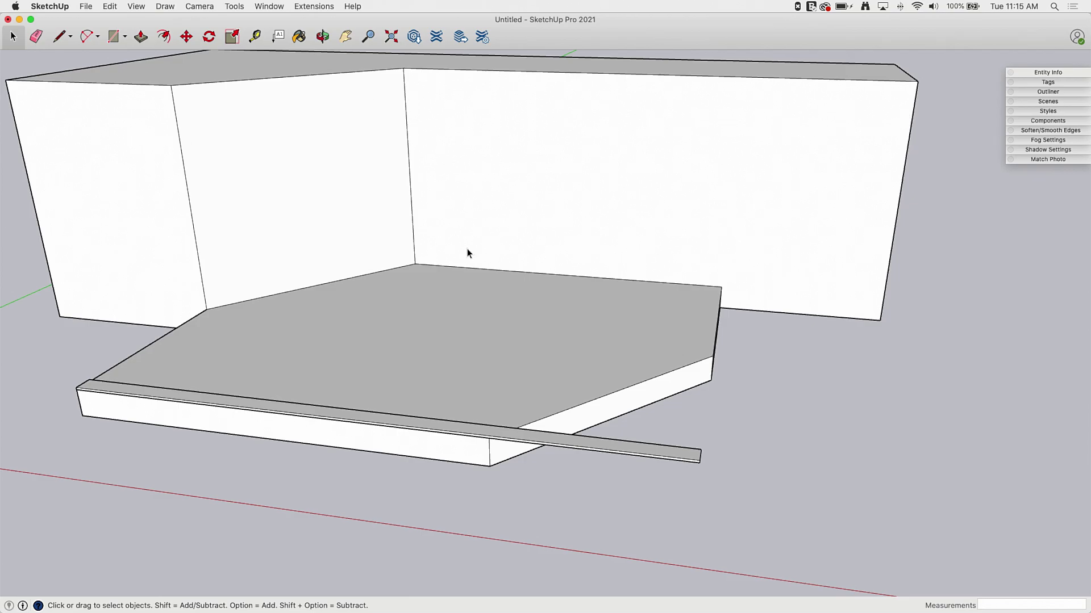
scroll(377, 213, up, 5)
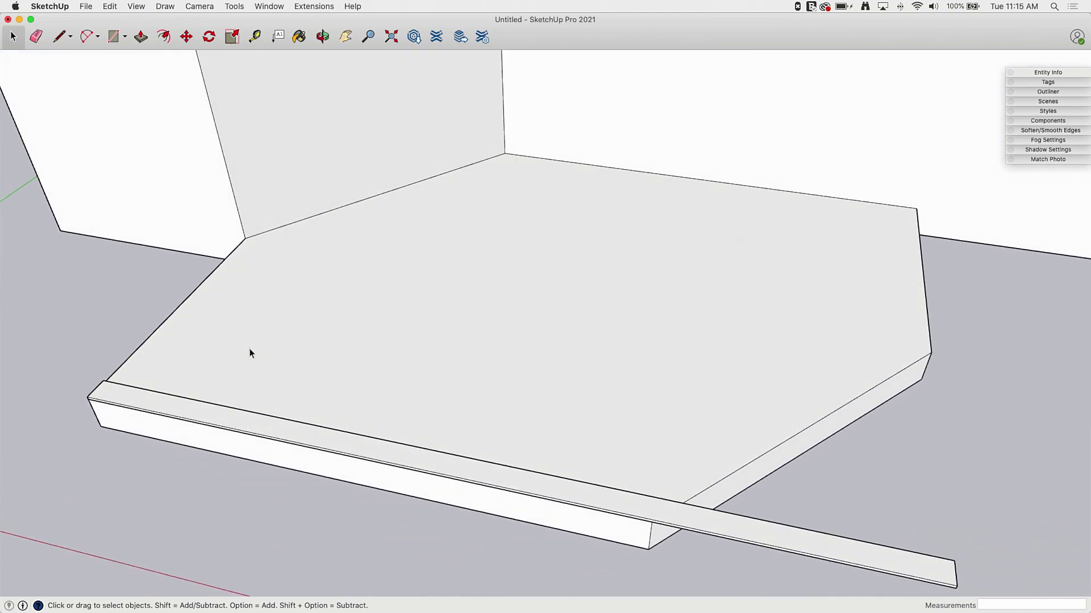
mouse_move(250, 353)
middle_down()
mouse_move(214, 366)
mouse_move(637, 474)
mouse_move(889, 498)
mouse_move(465, 389)
mouse_move(173, 341)
mouse_move(227, 331)
mouse_move(781, 337)
mouse_move(689, 334)
mouse_move(475, 146)
middle_up()
click(173, 369)
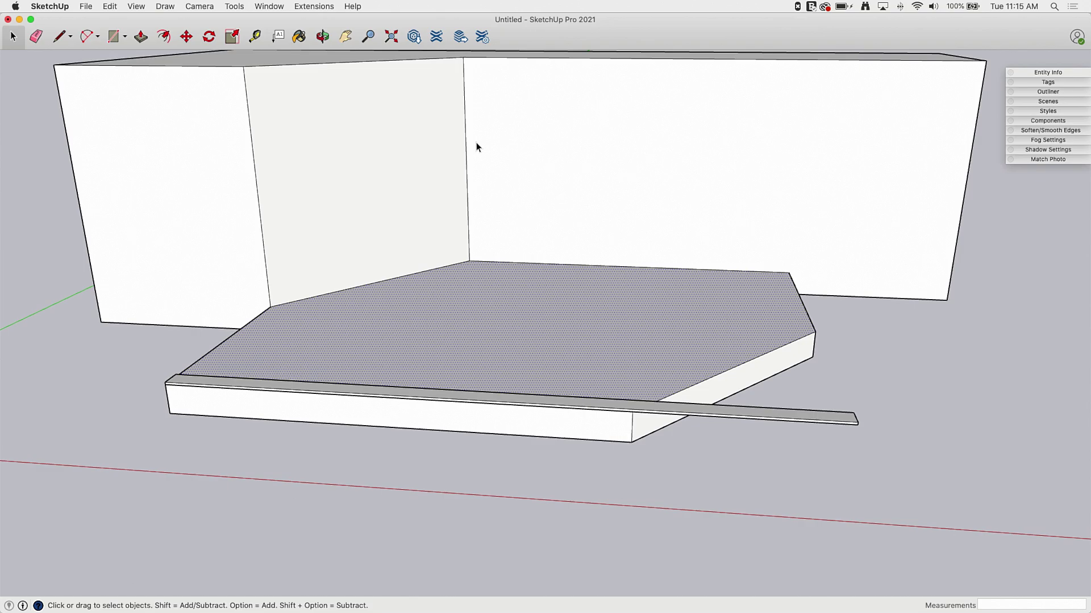
click(258, 205)
mouse_move(258, 205)
middle_down()
mouse_move(267, 129)
mouse_move(285, 105)
mouse_move(414, 166)
mouse_move(387, 161)
mouse_move(250, 213)
middle_up()
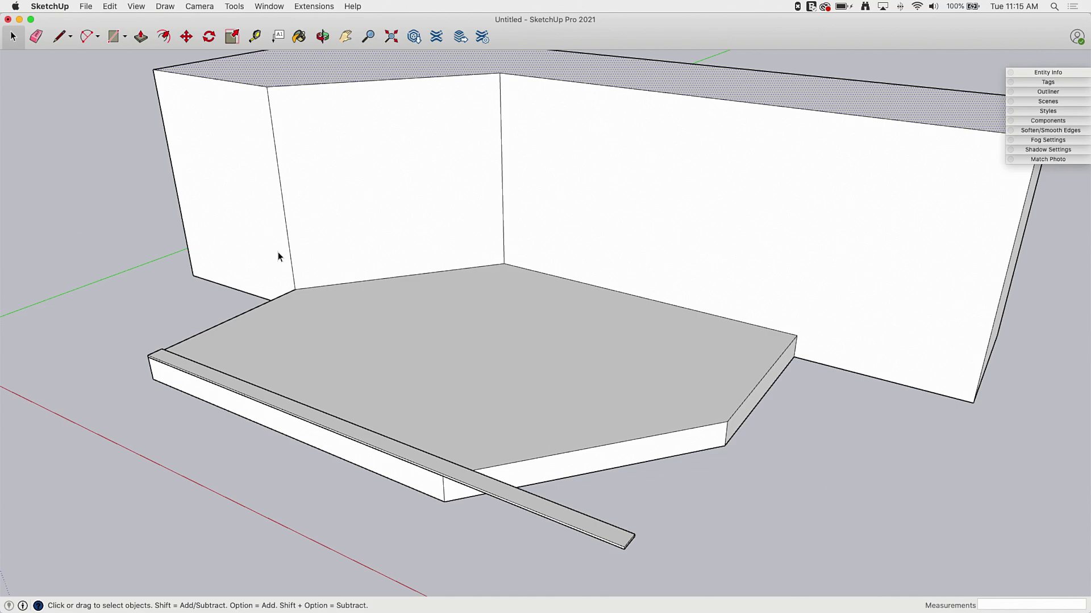
middle_drag(288, 286, 646, 159)
middle_drag(358, 380, 956, 152)
scroll(534, 134, down, 1)
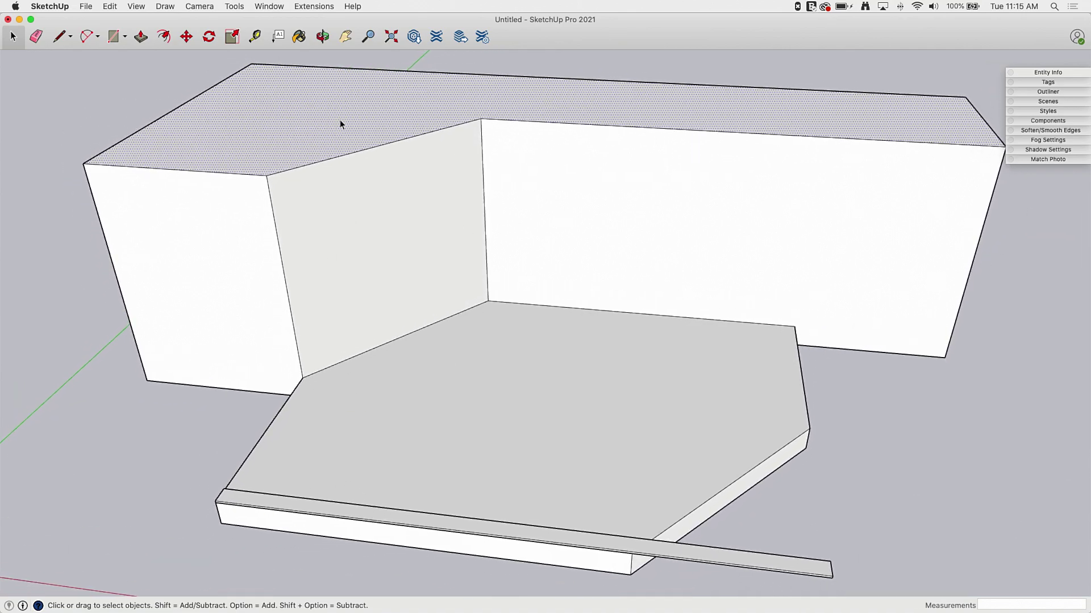
middle_drag(340, 124, 459, 156)
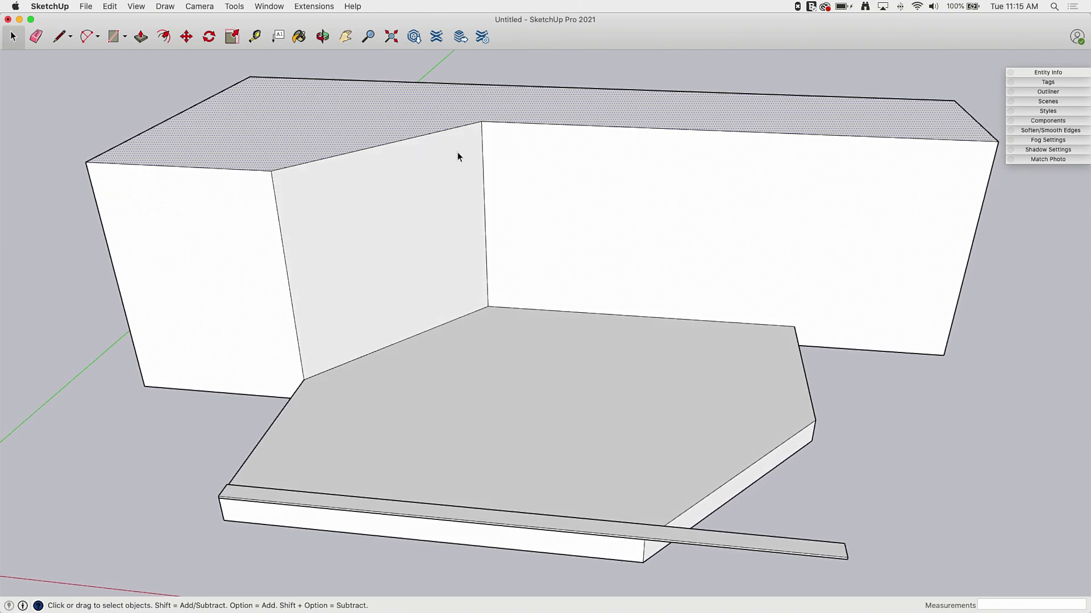
middle_drag(343, 265, 546, 294)
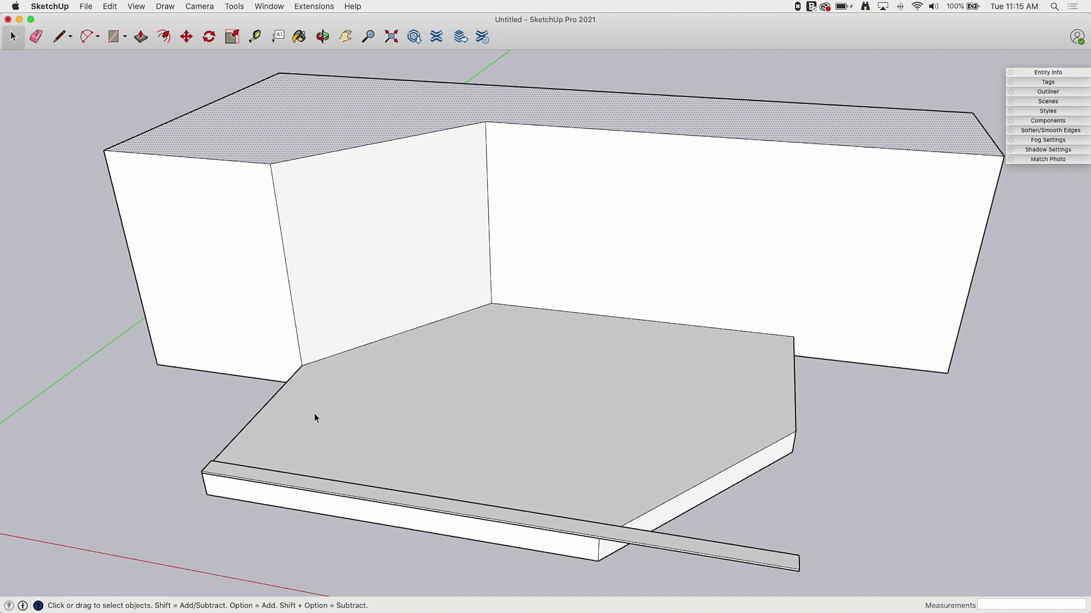
middle_drag(315, 413, 304, 185)
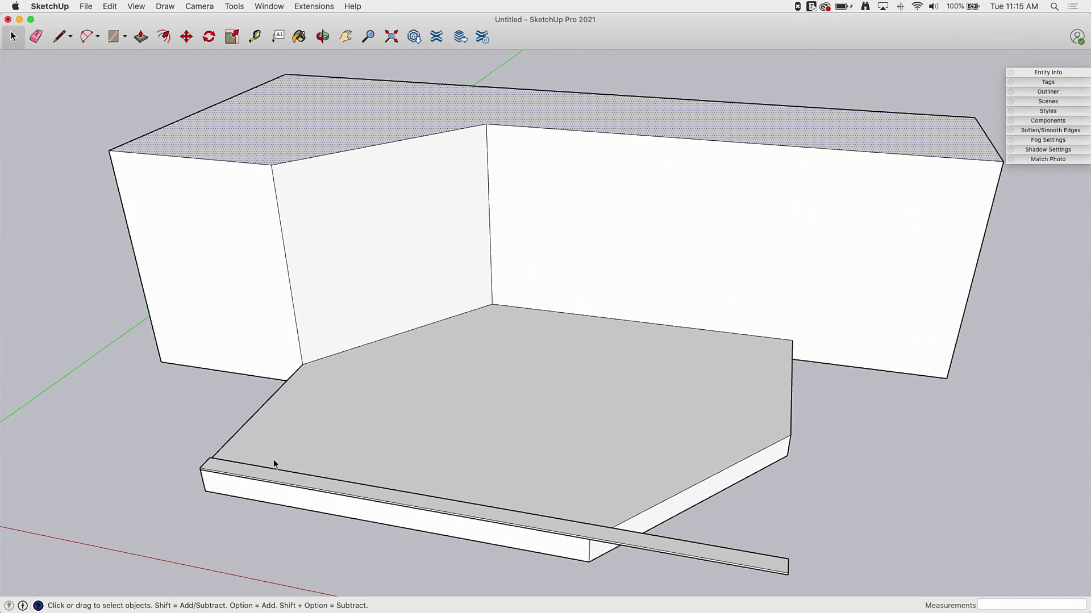
Copy the front deck board 6" inward along the deck's side edge, using its corner as the base point
click(217, 462)
scroll(209, 447, up, 5)
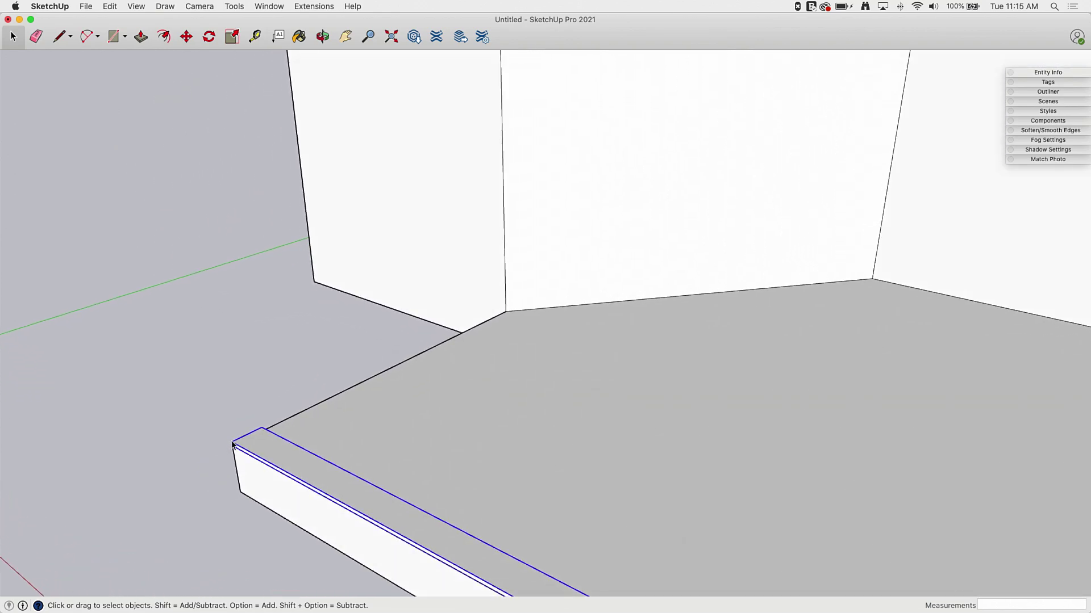
scroll(232, 444, up, 1)
key(m)
scroll(237, 439, up, 3)
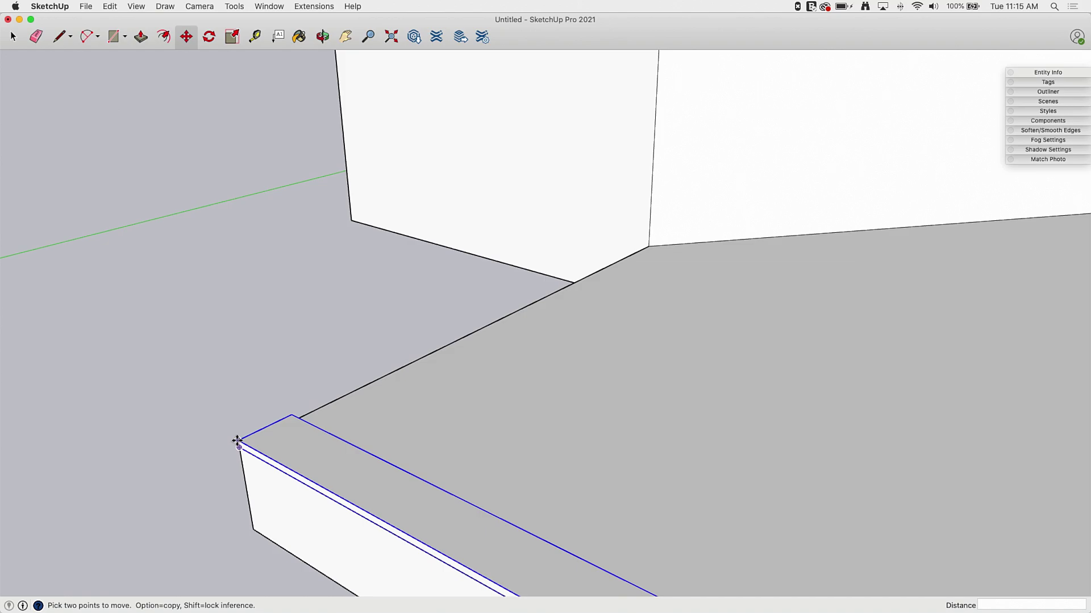
click(238, 440)
key(alt)
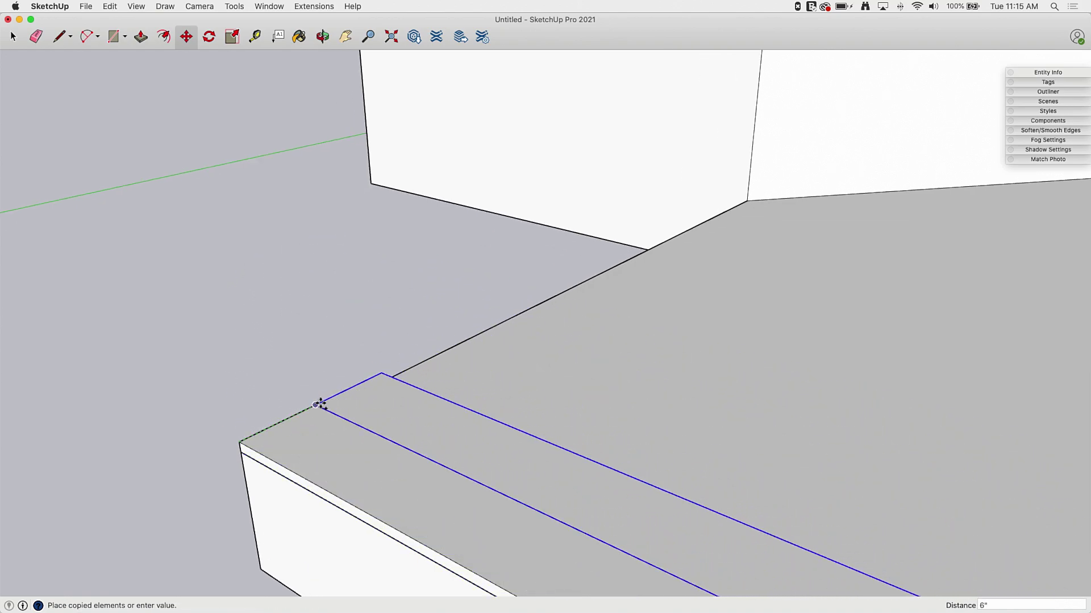
Repeat the board copy 24 times to cover the whole deck back to the wall
text(24)
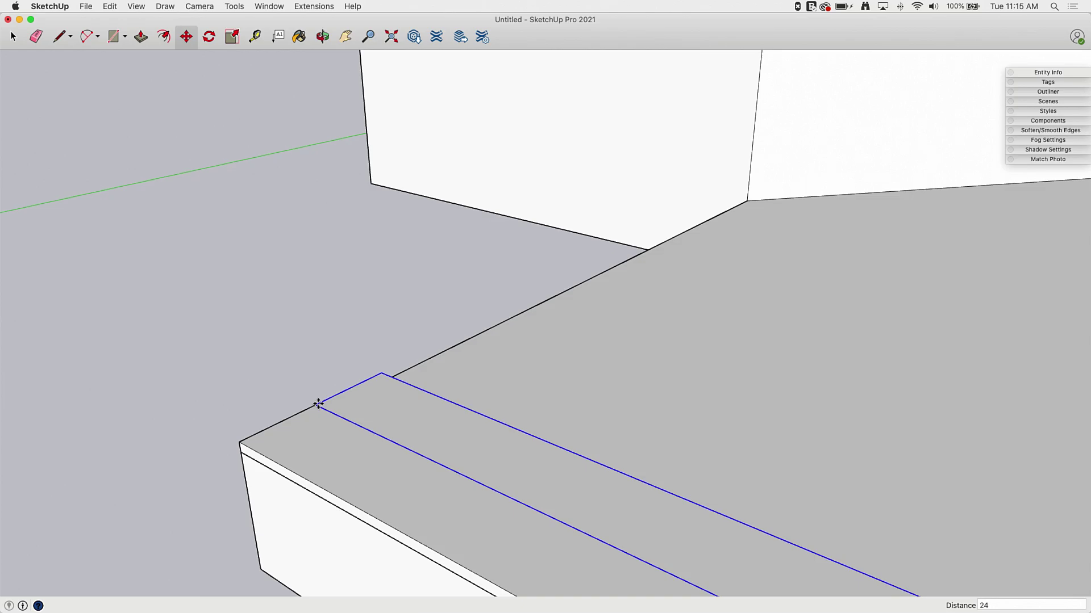
text(x)
key(Return)
middle_drag(318, 404, 619, 483)
scroll(409, 407, down, 3)
key(space)
scroll(543, 430, down, 3)
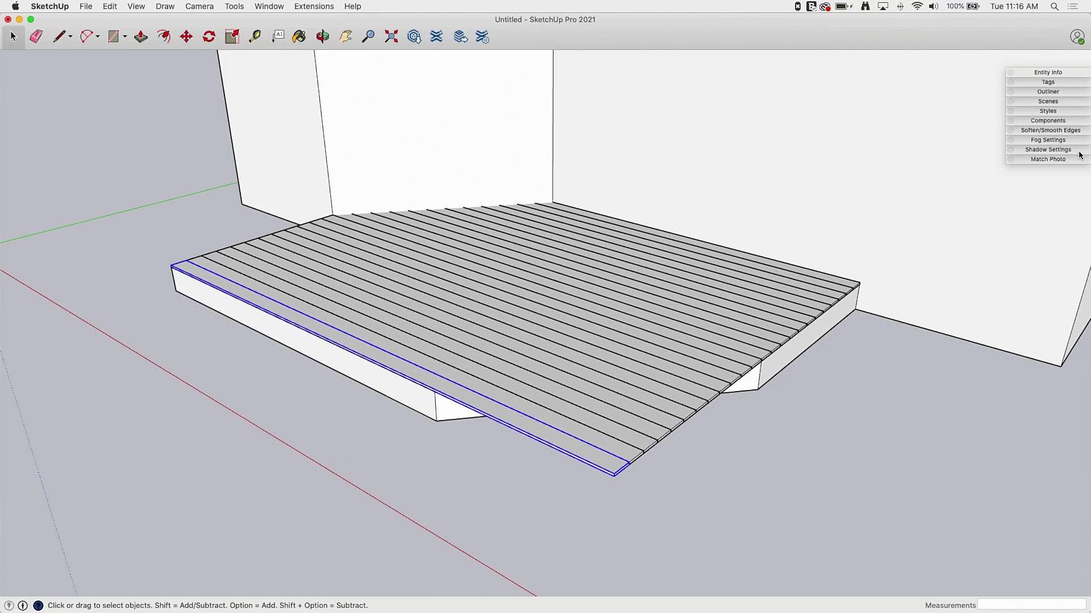
Open the entity info for the selected front deck board
click(1037, 73)
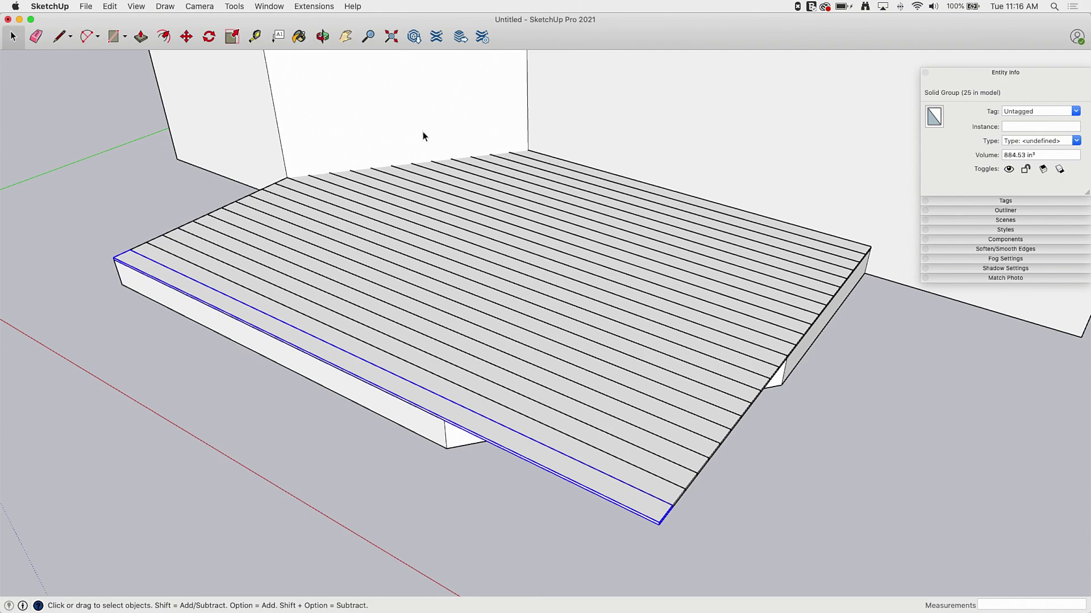
middle_drag(588, 187, 548, 294)
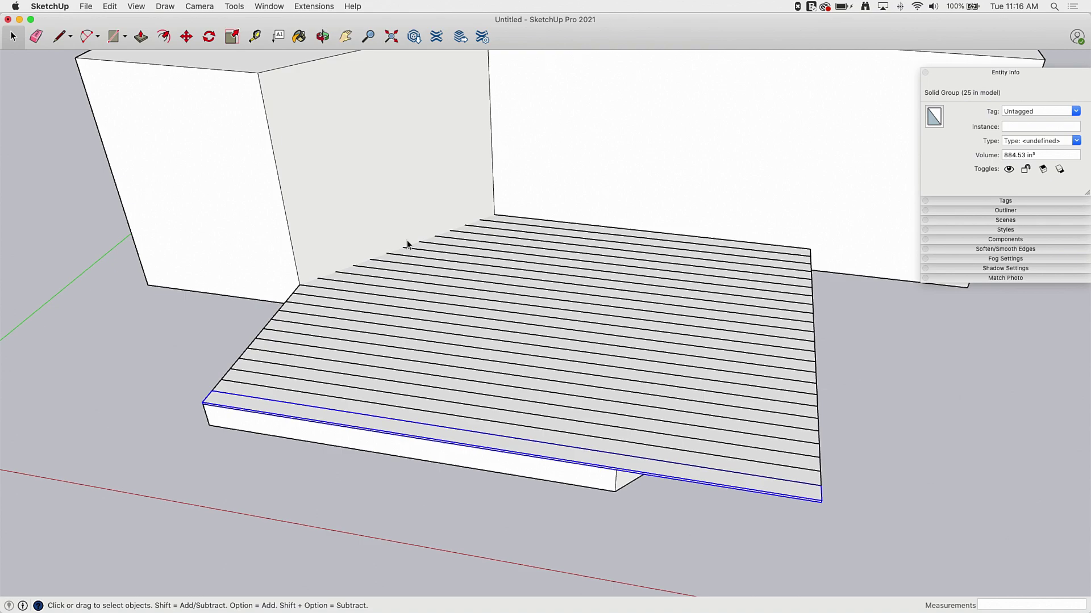
Try to draw a cut line across the boards along the angled wall without opening a board, then undo it
scroll(426, 275, up, 10)
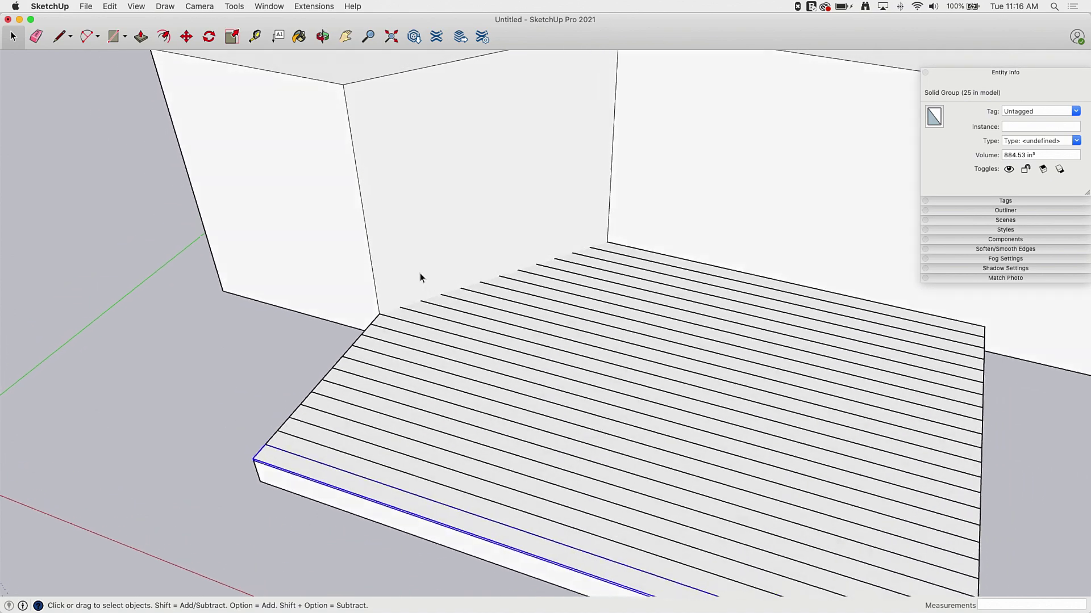
scroll(408, 286, up, 3)
key(l)
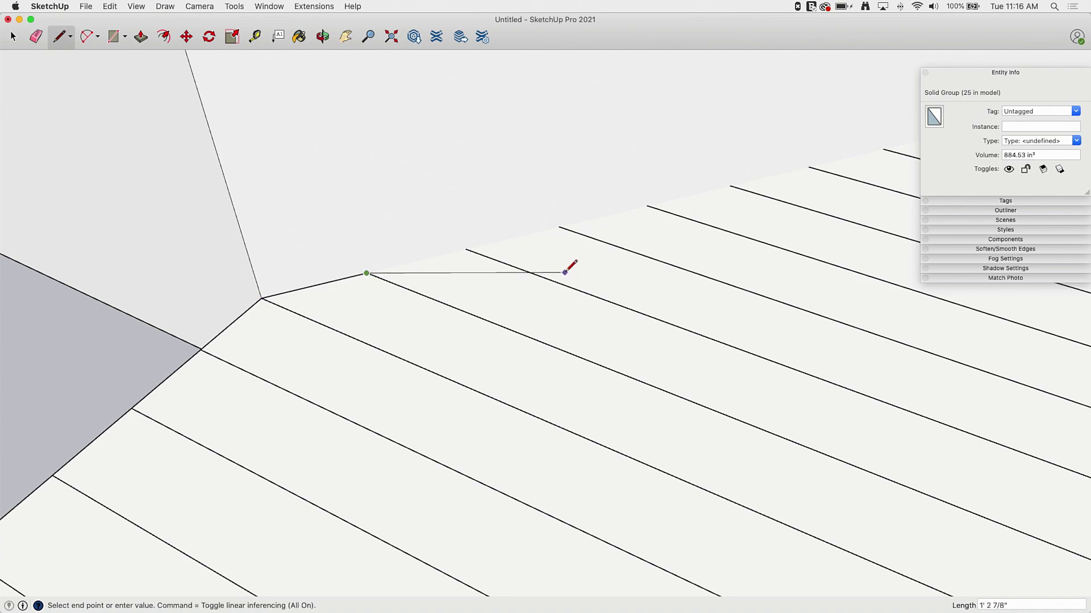
key(space)
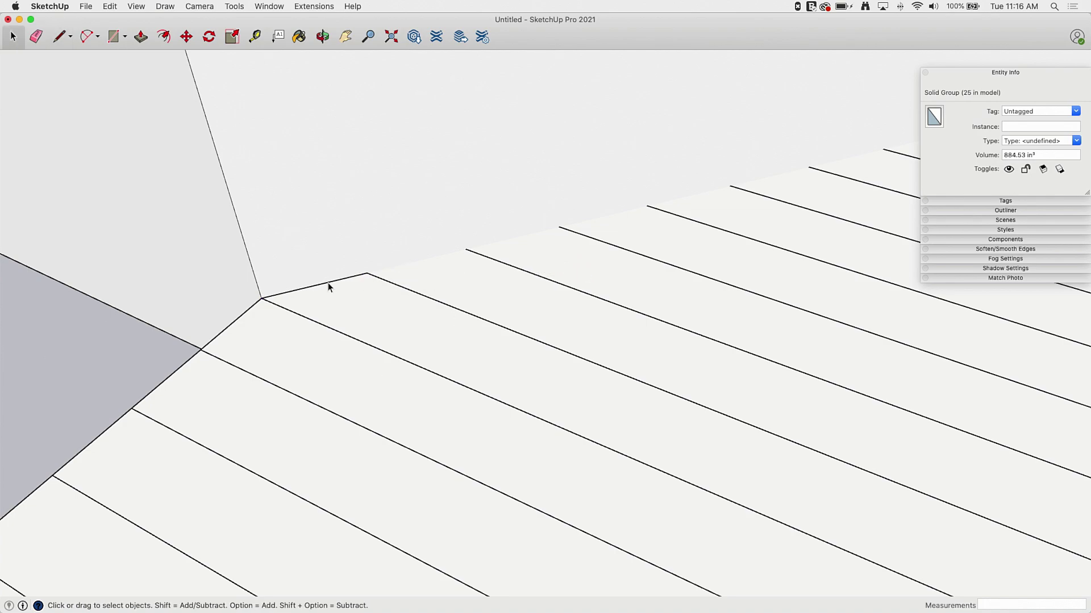
key(super+z)
Draw a cut line along the angled wall inside the deck board group that meets the wall corner
double_click(342, 308)
key(l)
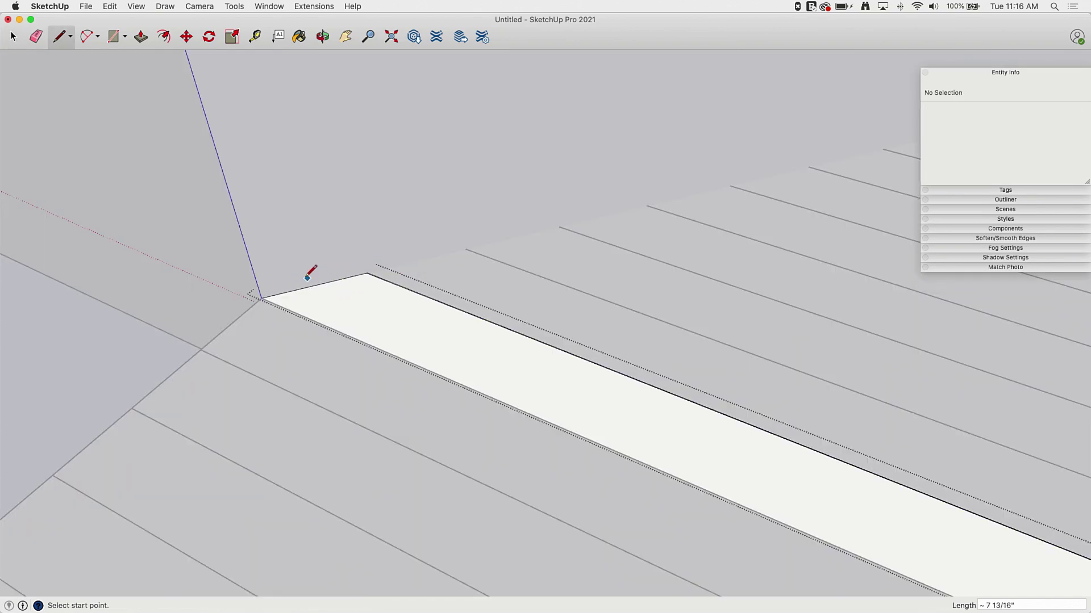
key(space)
click(175, 451)
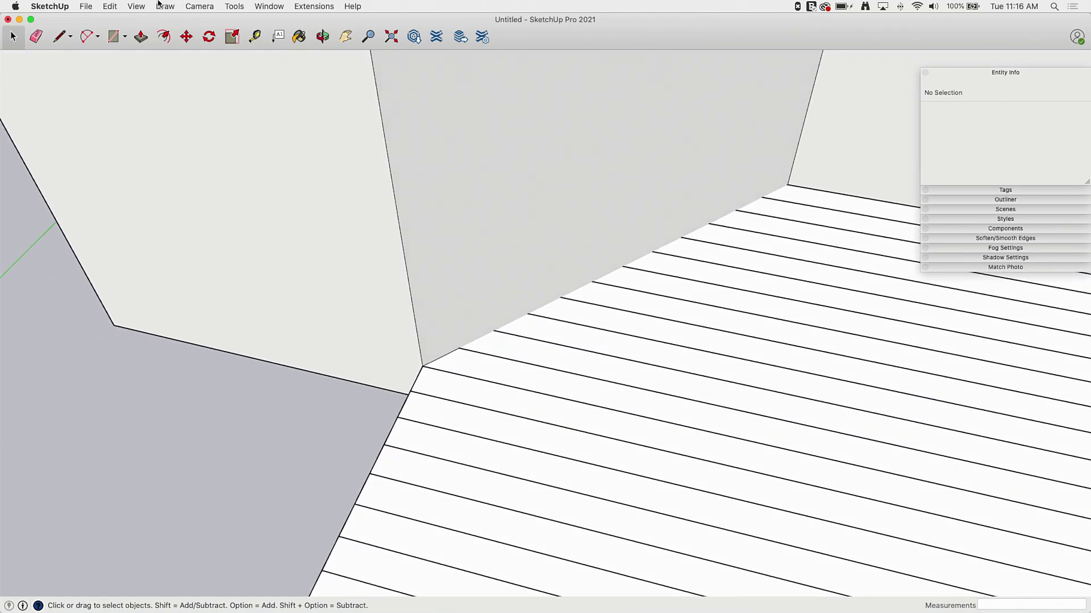
Reopen the marked deck board for editing and hide the rest of the model during component editing
middle_drag(316, 205, 322, 202)
double_click(482, 364)
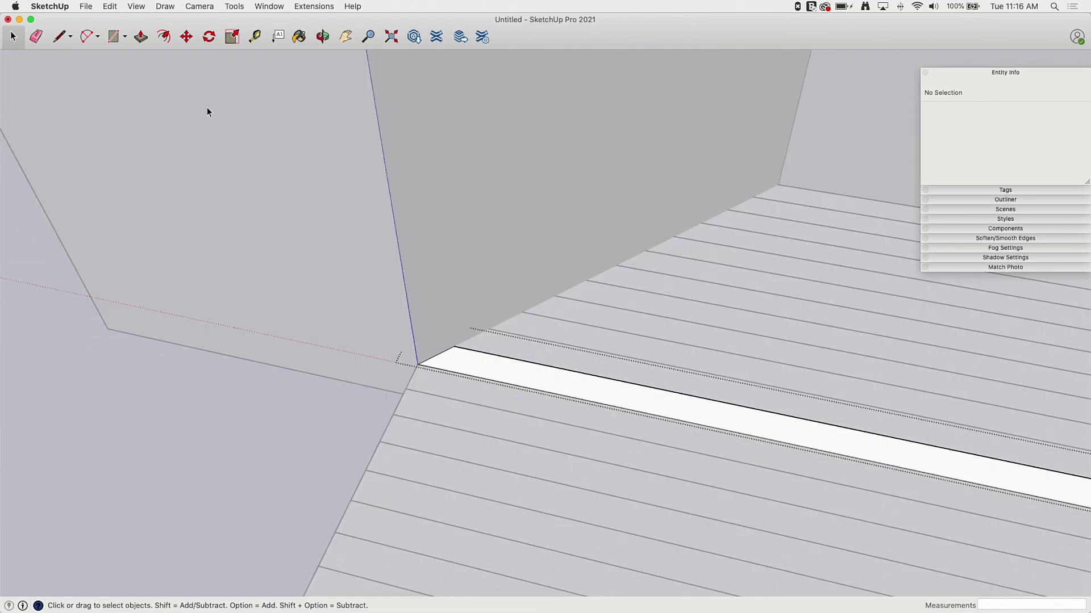
click(132, 6)
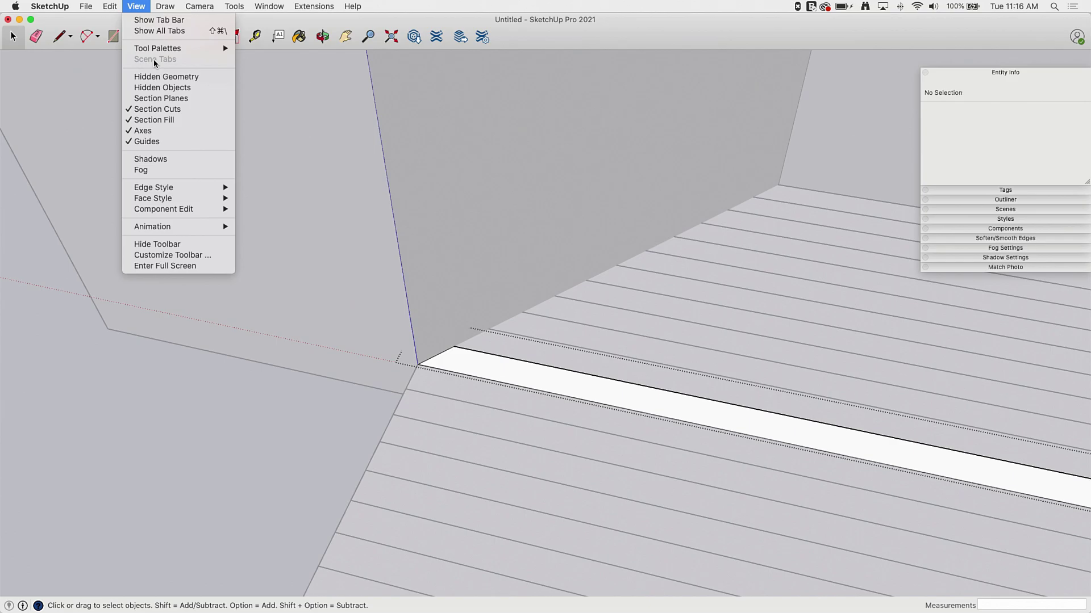
mouse_move(184, 214)
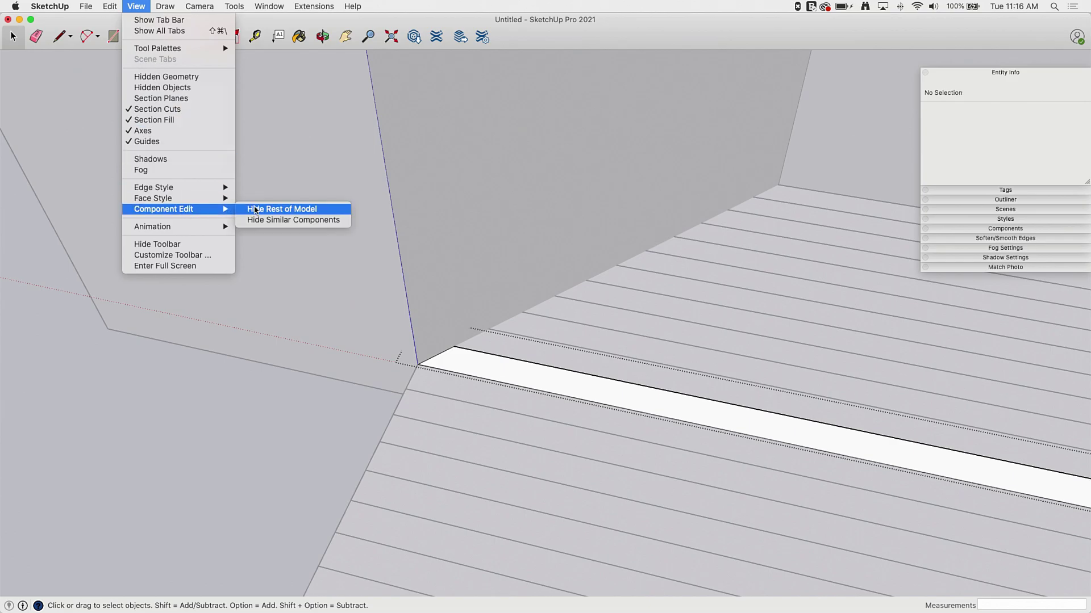
click(255, 210)
Remove the waste piece beyond the cut line at the board's end with Push/Pull and close the board
middle_drag(465, 390, 530, 325)
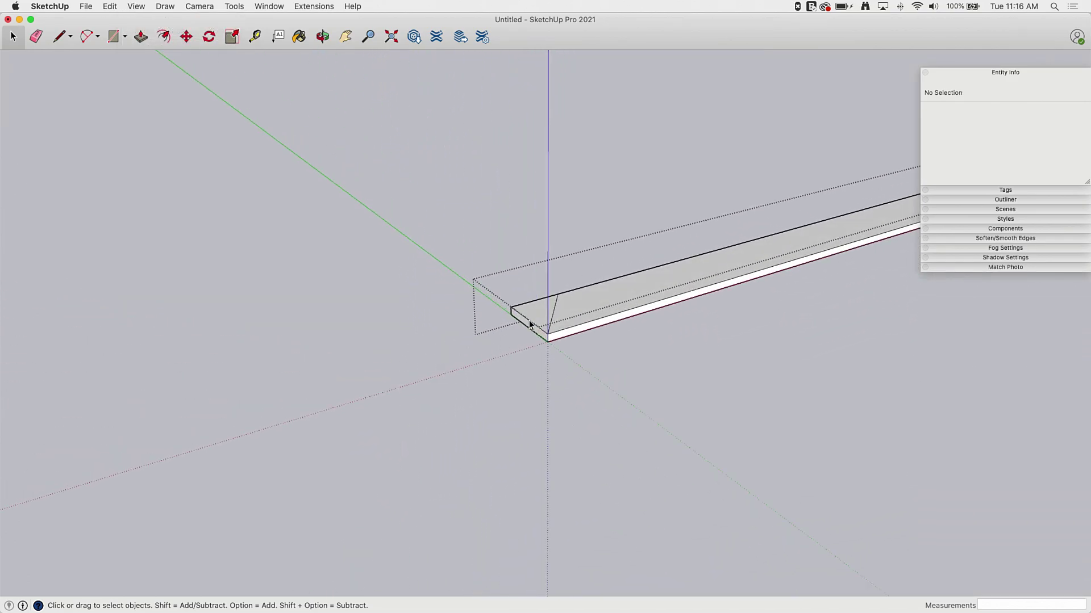
key(p)
click(530, 318)
click(529, 366)
key(space)
middle_drag(526, 365, 455, 393)
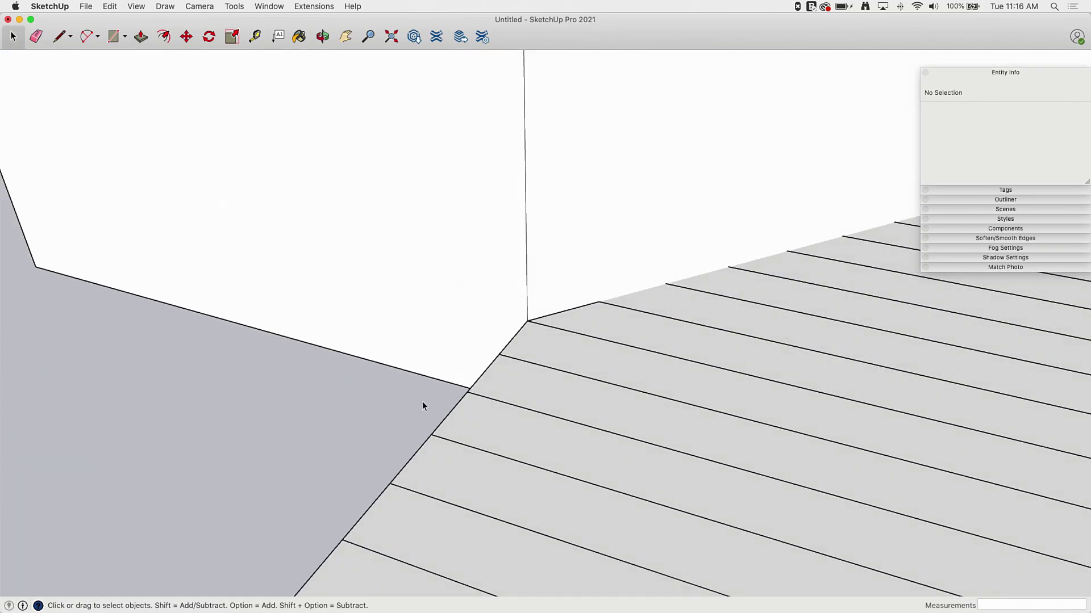
middle_drag(424, 406, 533, 340)
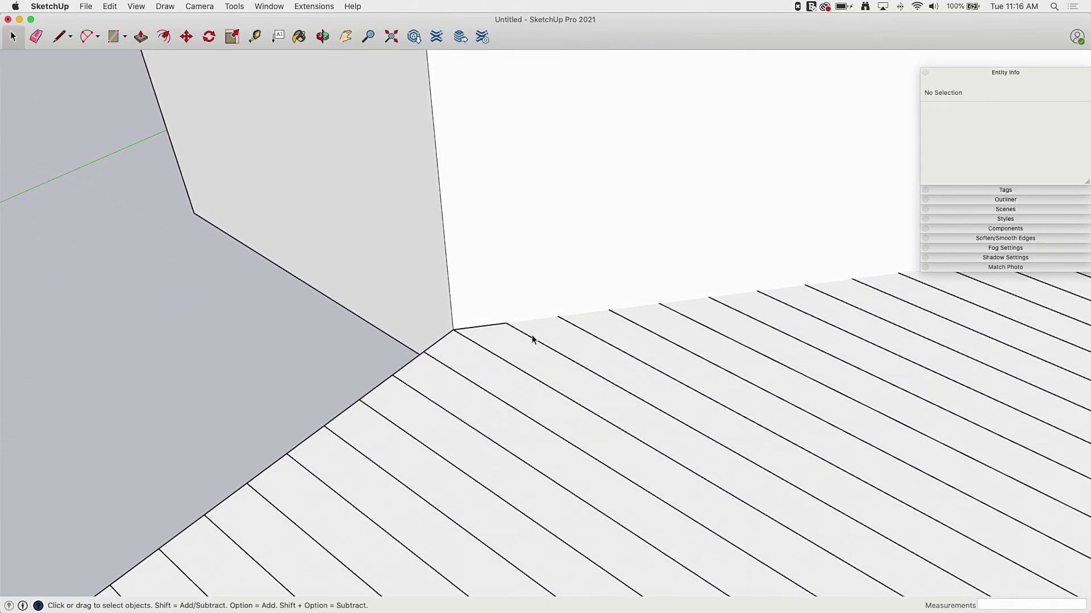
click(527, 333)
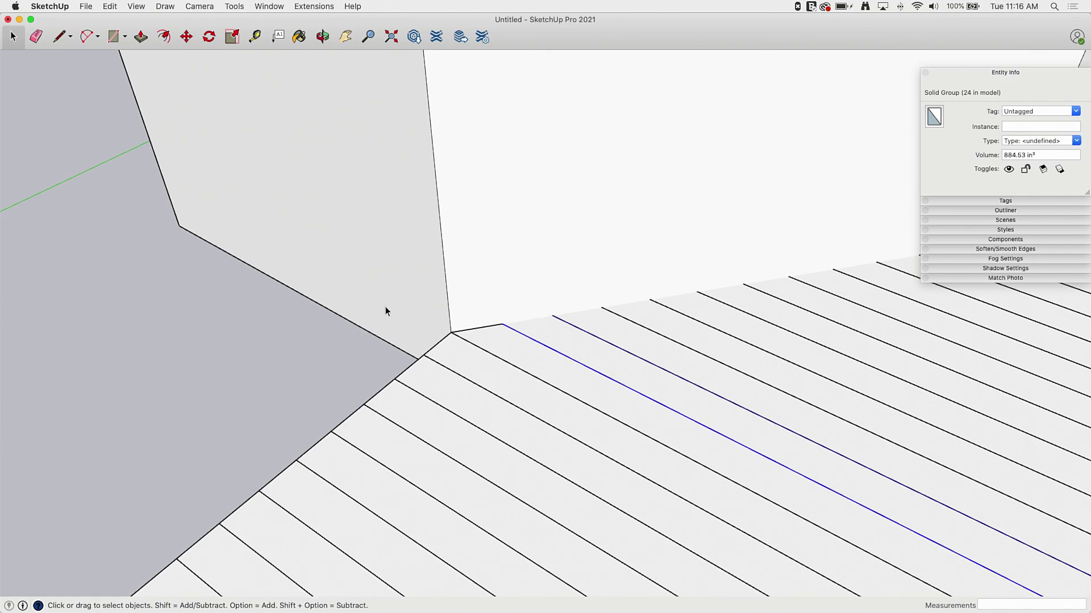
double_click(547, 327)
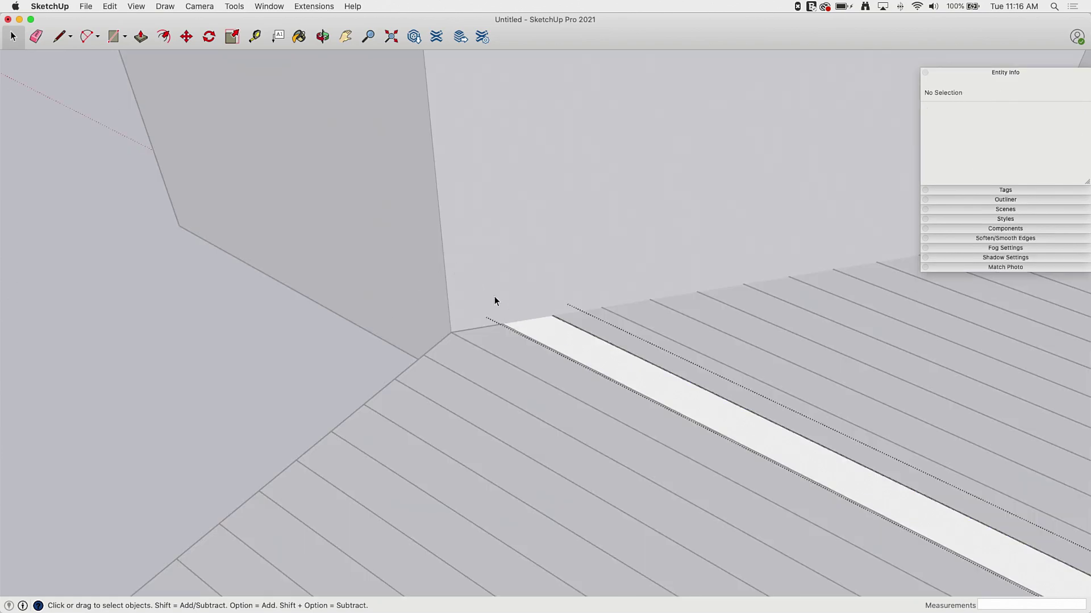
middle_drag(562, 299, 507, 328)
click(295, 452)
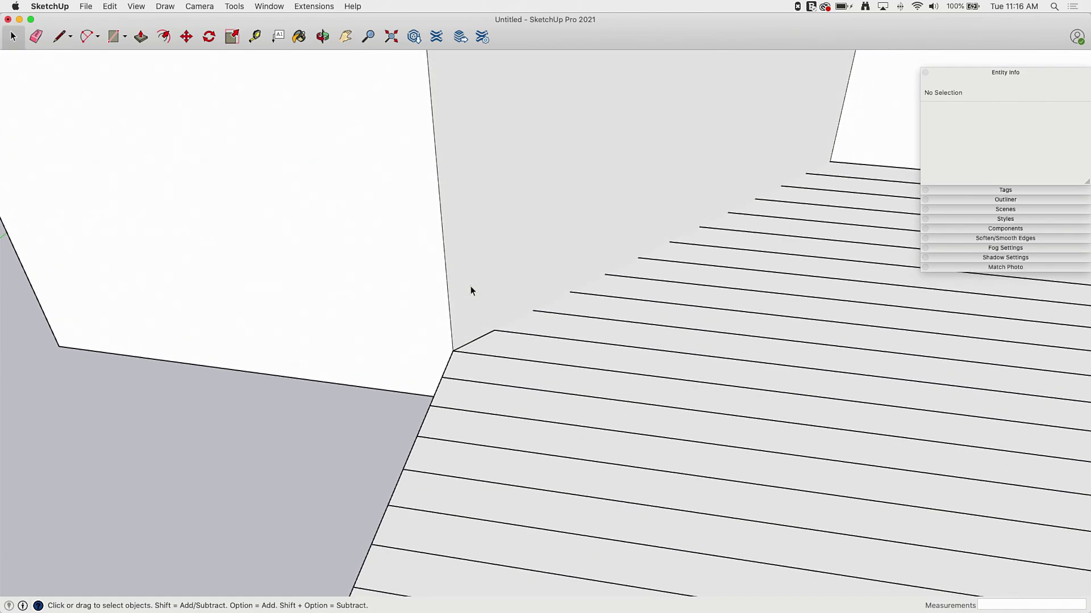
Hide the building's angled wall face that covers the ends of the deck boards
scroll(470, 288, down, 3)
middle_drag(591, 293, 455, 250)
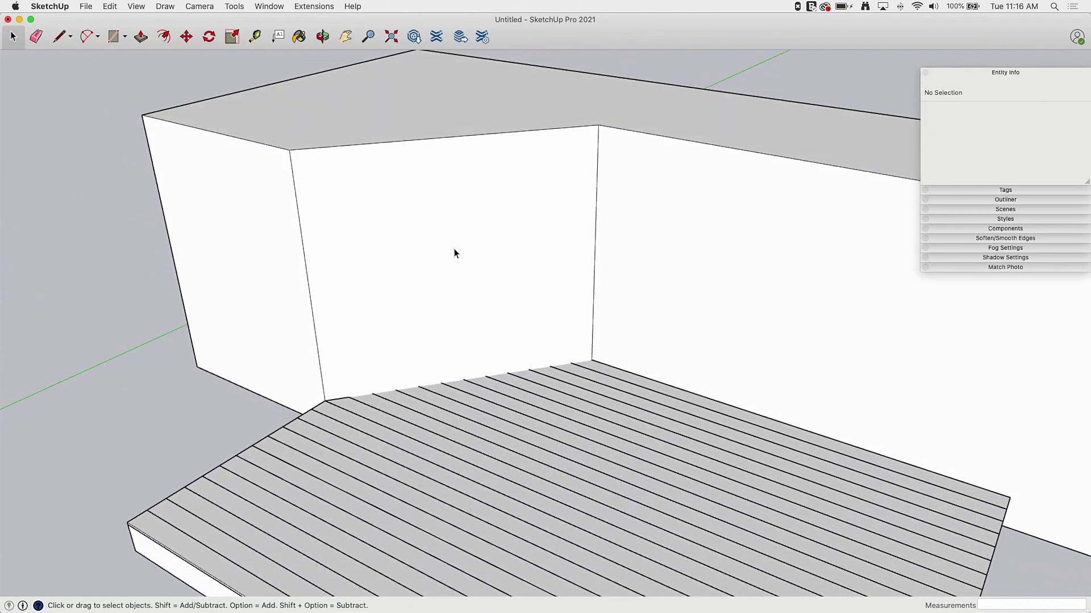
click(455, 254)
scroll(433, 236, up, 5)
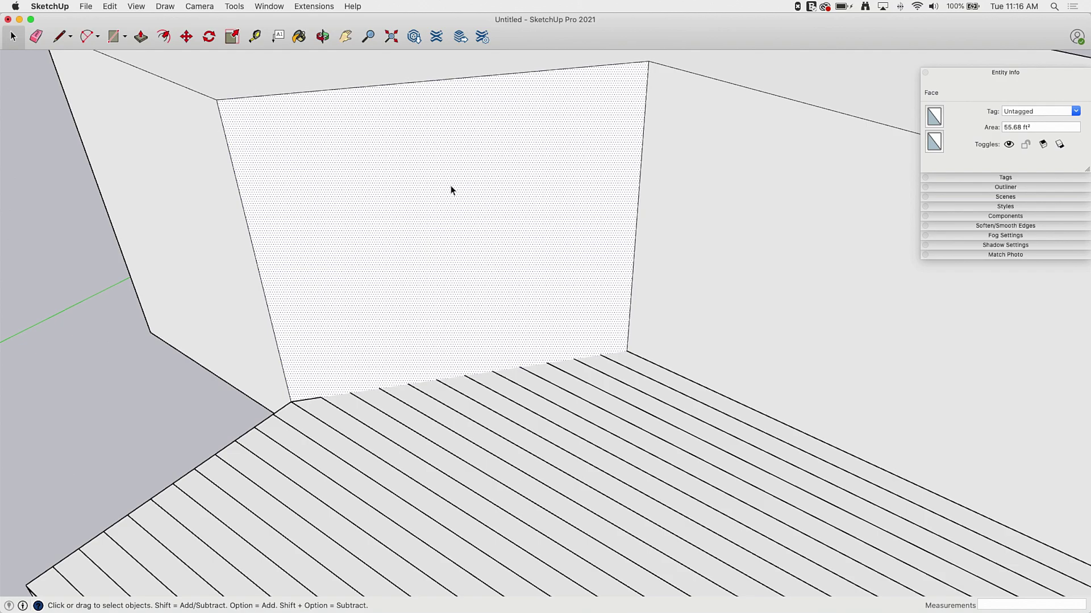
right_click(451, 185)
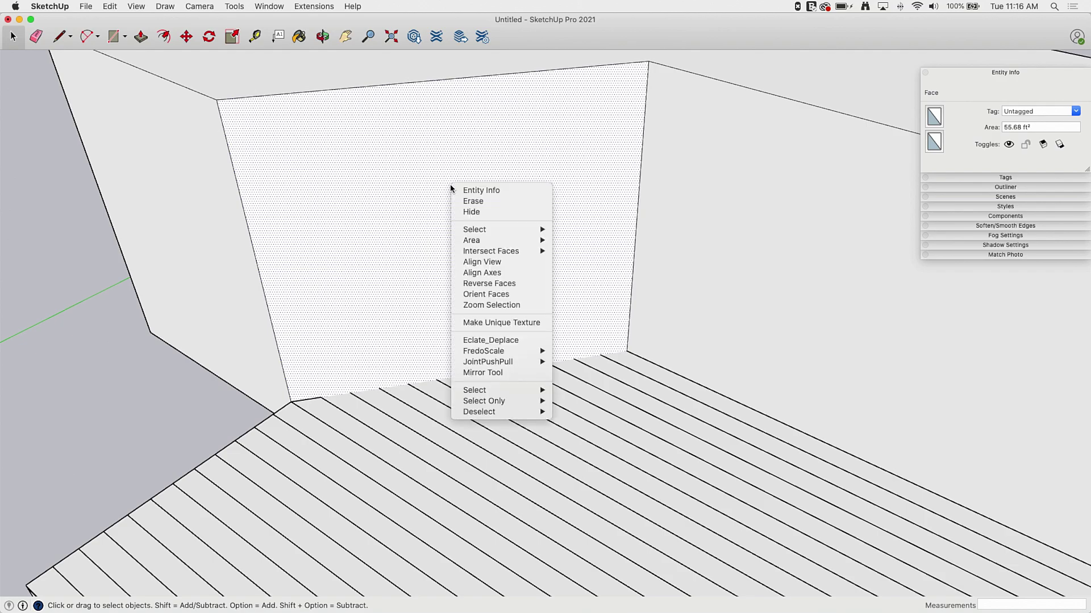
click(462, 212)
Turn on the display of hidden geometry to show the concealed wall face as a mesh
scroll(646, 312, down, 3)
mouse_move(646, 311)
middle_down()
mouse_move(422, 217)
mouse_move(580, 144)
mouse_move(233, 67)
middle_up()
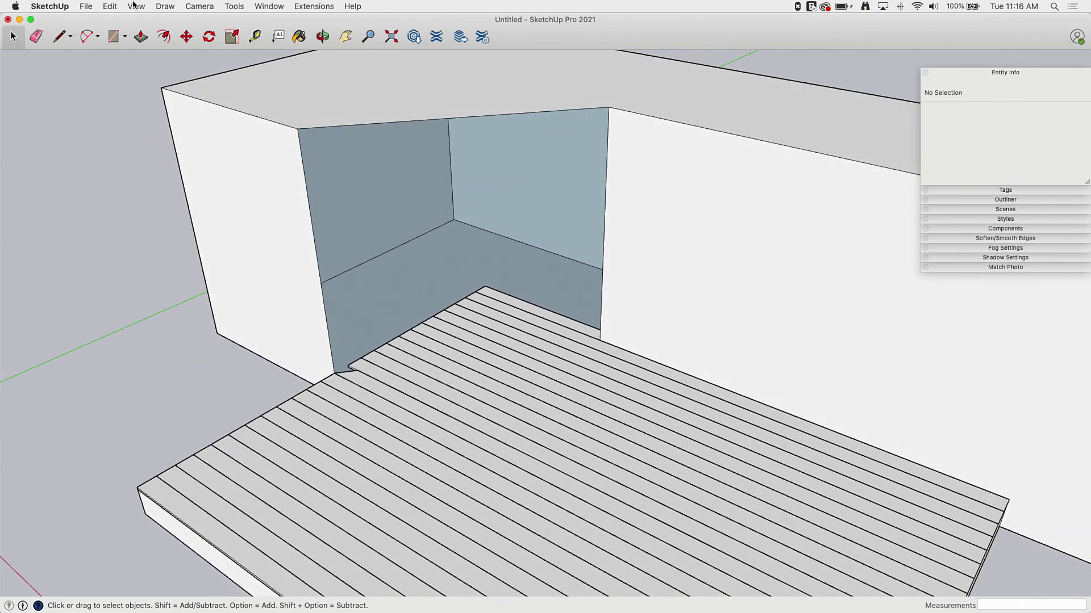
click(135, 7)
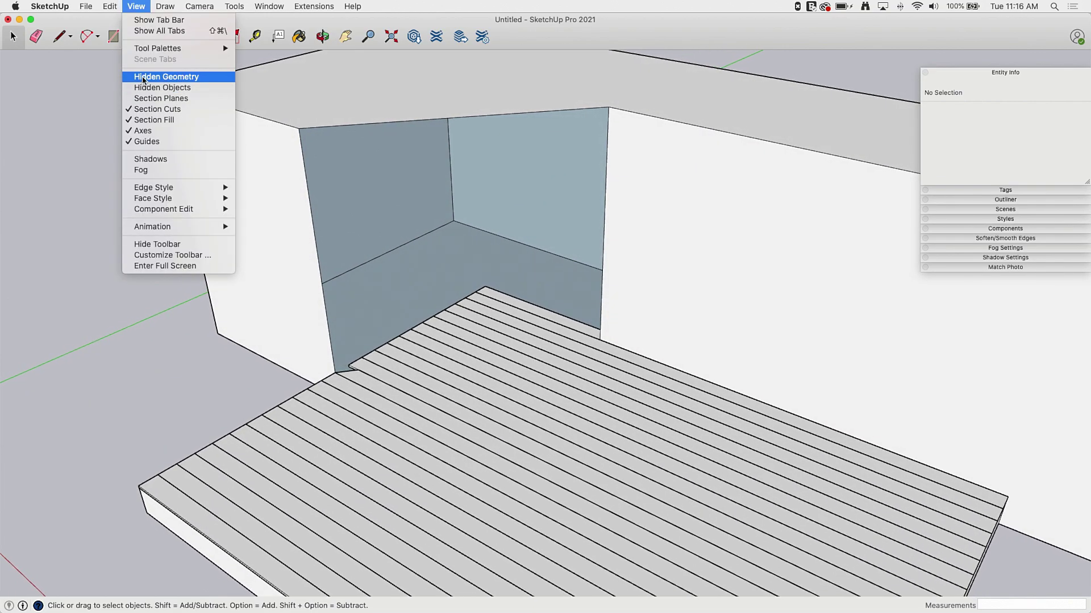
click(165, 76)
scroll(486, 195, up, 5)
scroll(489, 248, down, 3)
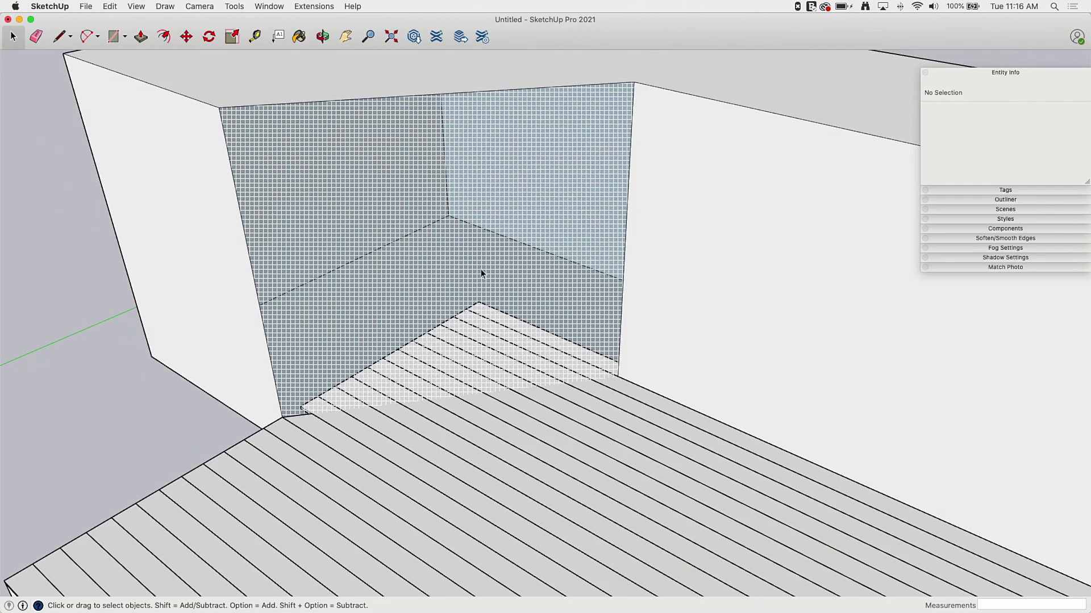
Turn off the display of hidden geometry
scroll(479, 273, up, 1)
click(136, 6)
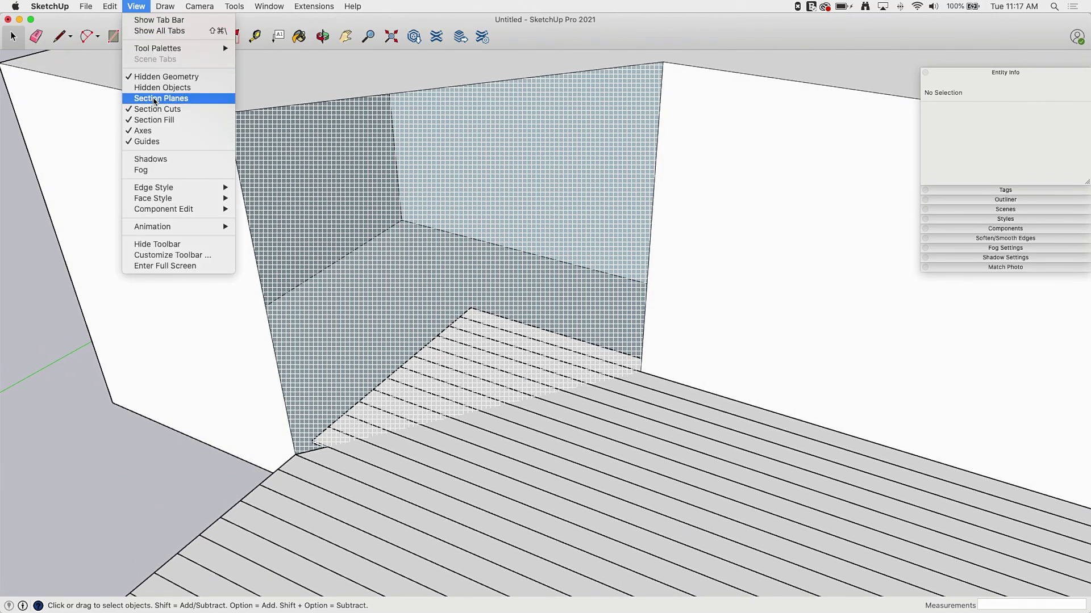
click(166, 77)
Open the first untrimmed deck board beside the wall corner for editing
scroll(321, 288, up, 3)
scroll(321, 289, up, 3)
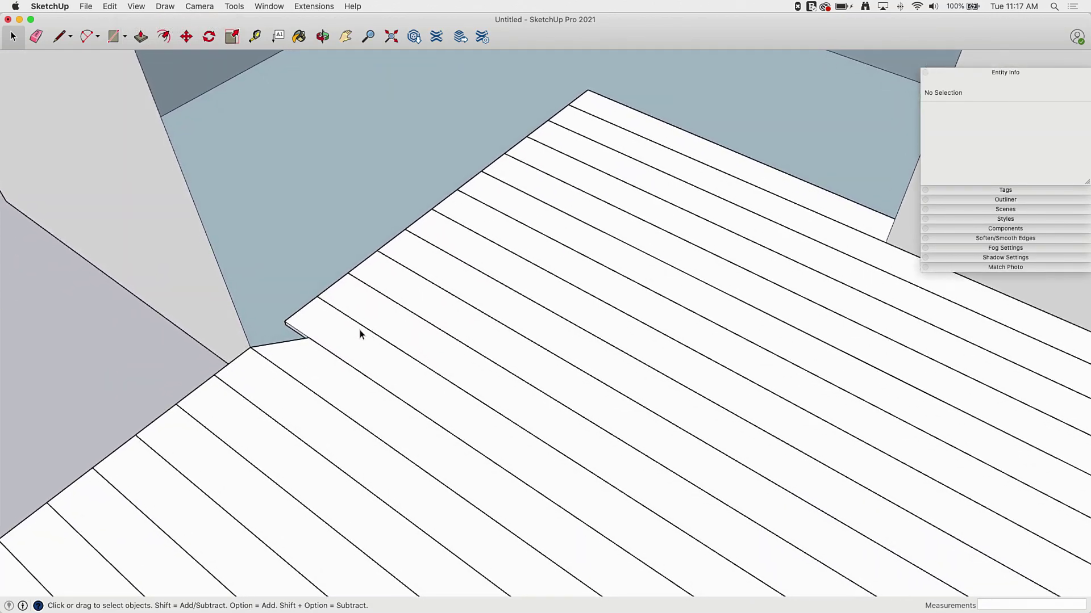
double_click(352, 326)
scroll(330, 343, up, 2)
scroll(329, 342, up, 2)
middle_drag(330, 343, 279, 374)
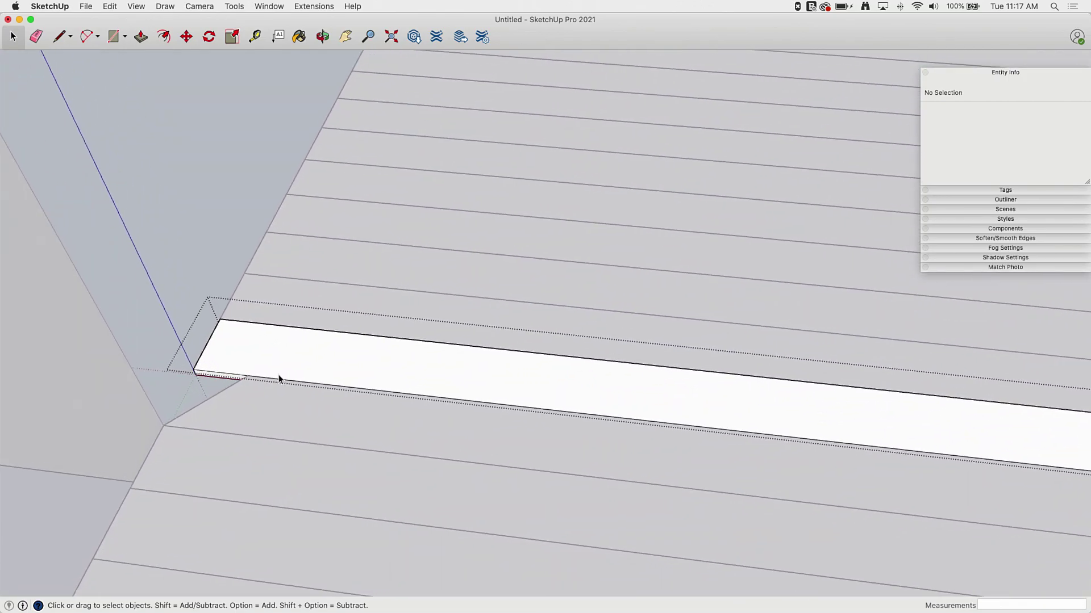
Try to intersect the board's top face with the model while the hidden wall face is not displayed
right_click(234, 348)
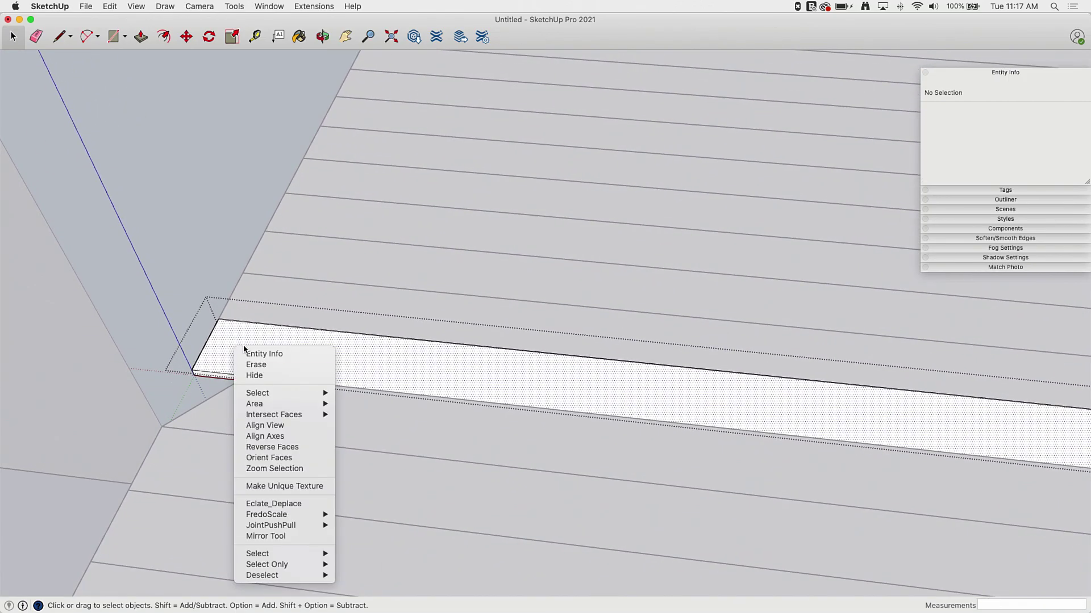
mouse_move(298, 416)
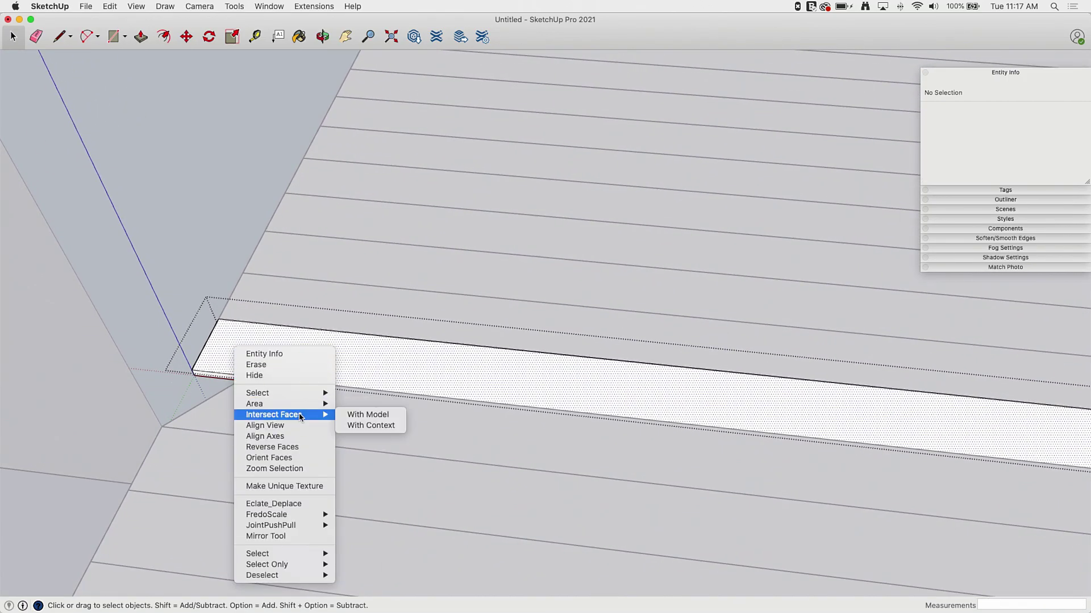
click(368, 415)
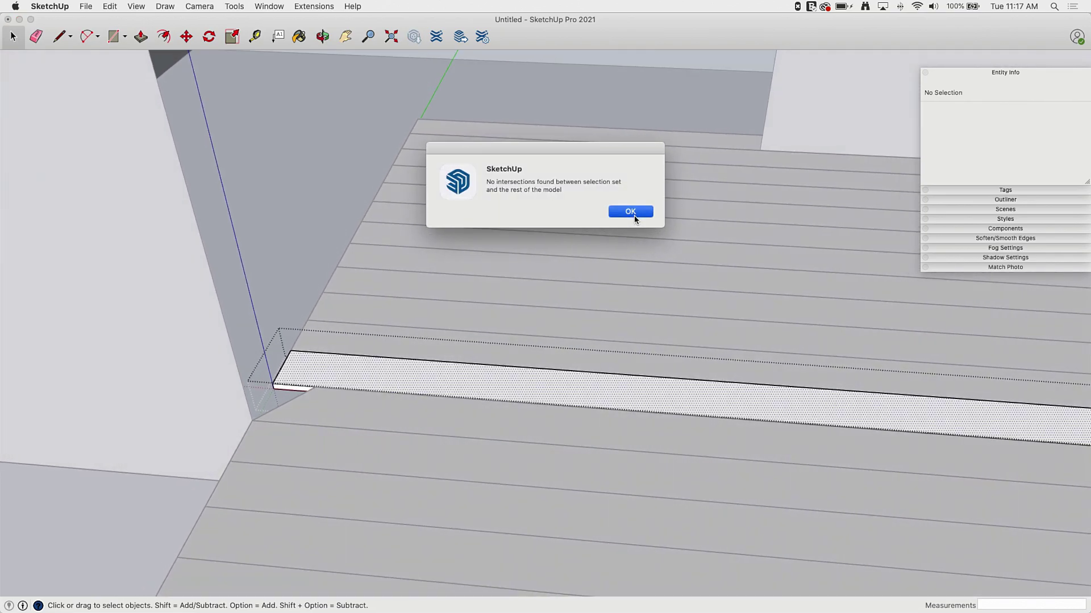
click(634, 216)
middle_drag(231, 333, 328, 308)
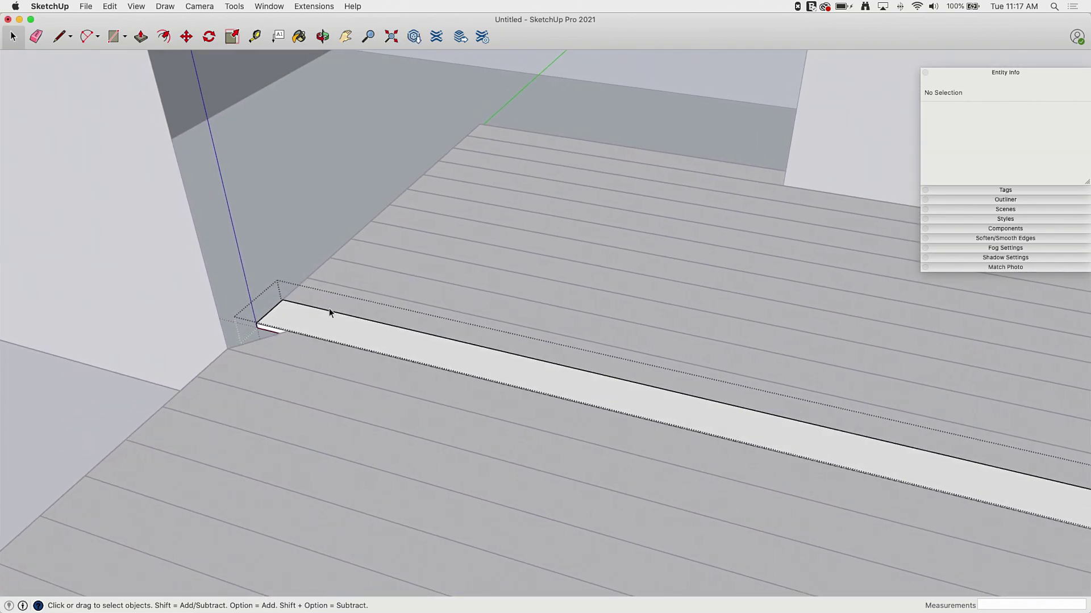
Turn the display of hidden geometry back on so the concealed wall face shows as a mesh
scroll(336, 323, down, 2)
click(135, 6)
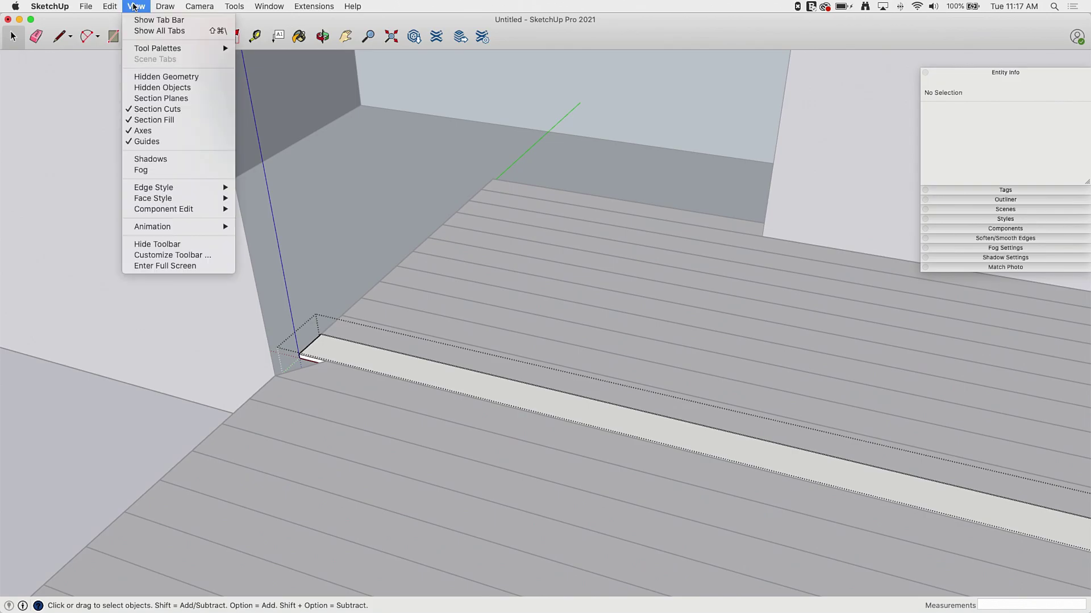
click(165, 87)
Intersect the open board's top face with the model to create a cut line along the hidden wall
scroll(397, 394, up, 3)
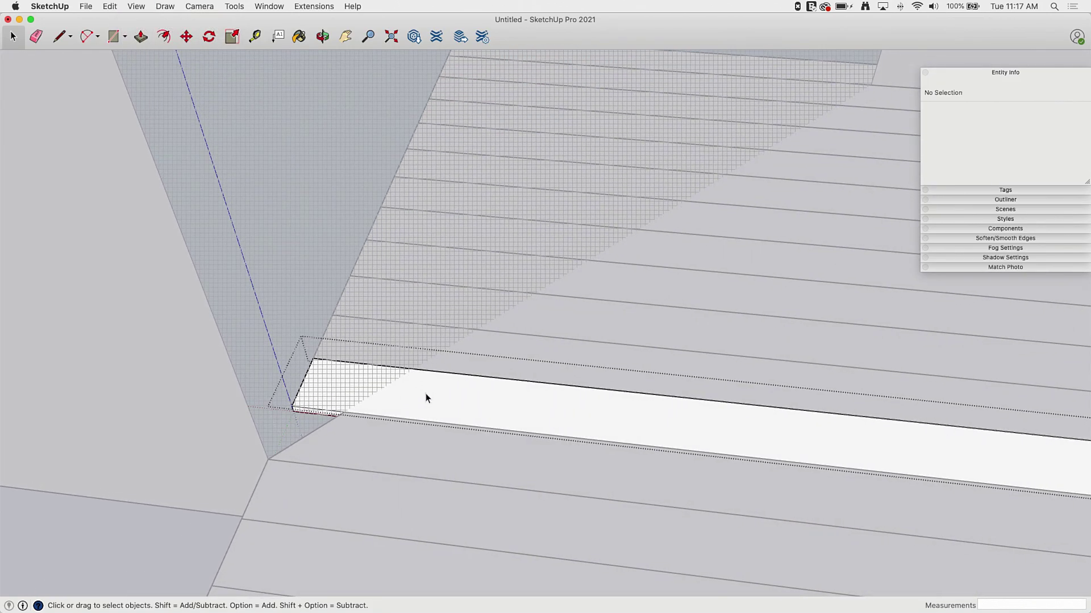
right_click(425, 393)
mouse_move(477, 441)
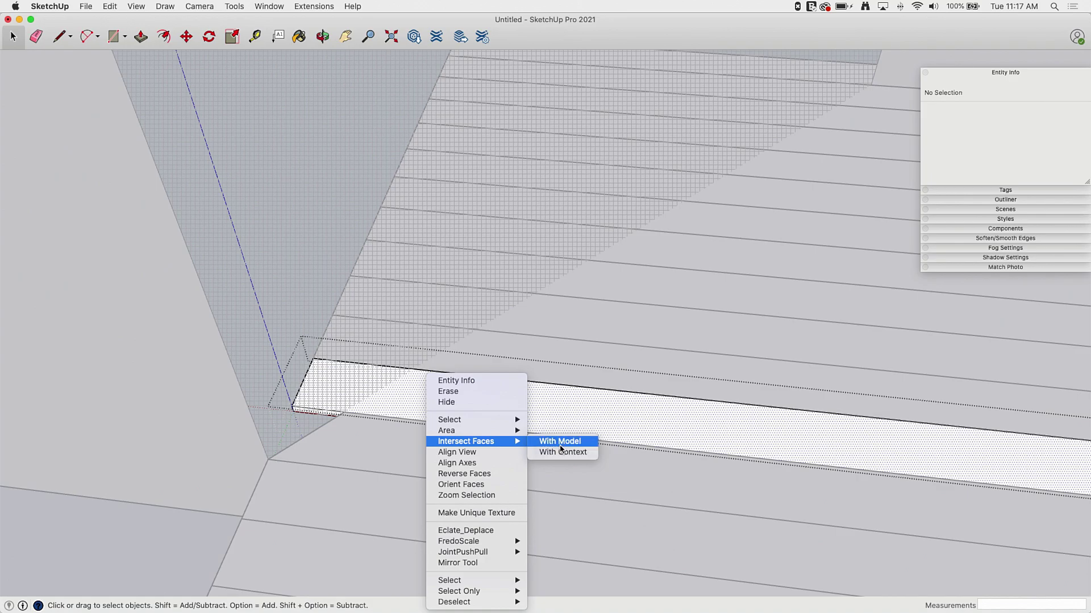
click(561, 443)
Remove the waste piece beyond the wall line by pushing it down 3/4" with Push/Pull, then close the board
middle_drag(583, 373, 335, 313)
key(p)
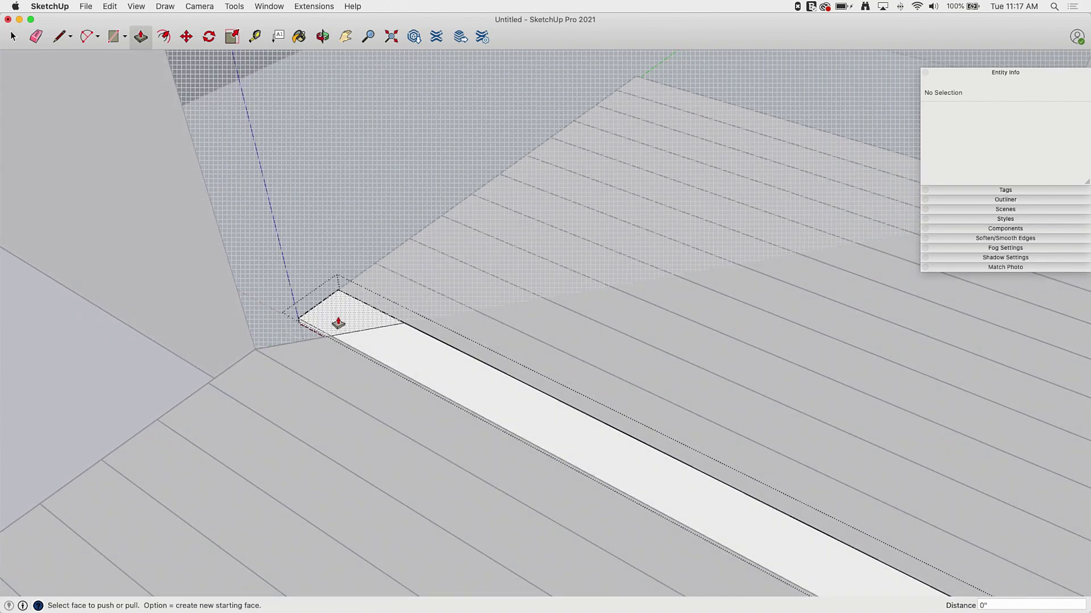
click(338, 322)
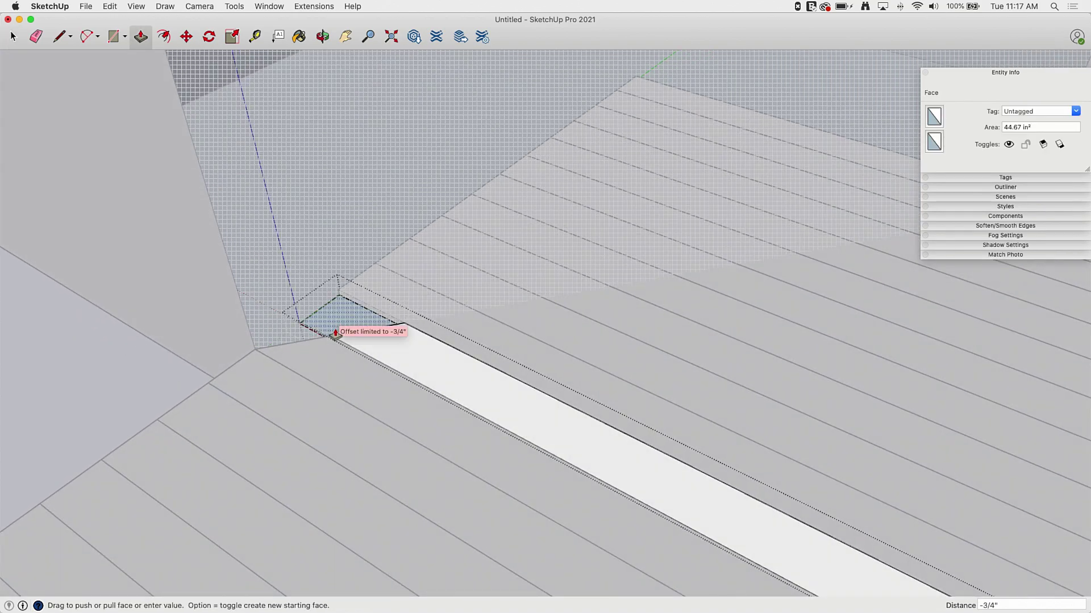
click(301, 339)
middle_drag(302, 339, 372, 337)
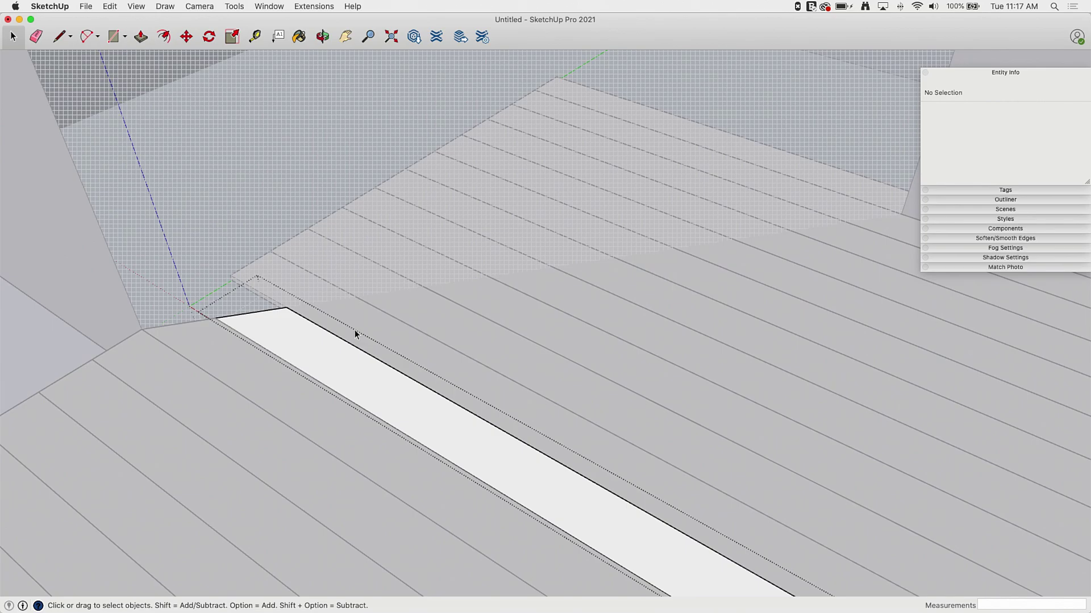
Open the adjacent untrimmed board for editing and intersect its top face with the model along the hidden wall
double_click(353, 331)
right_click(350, 317)
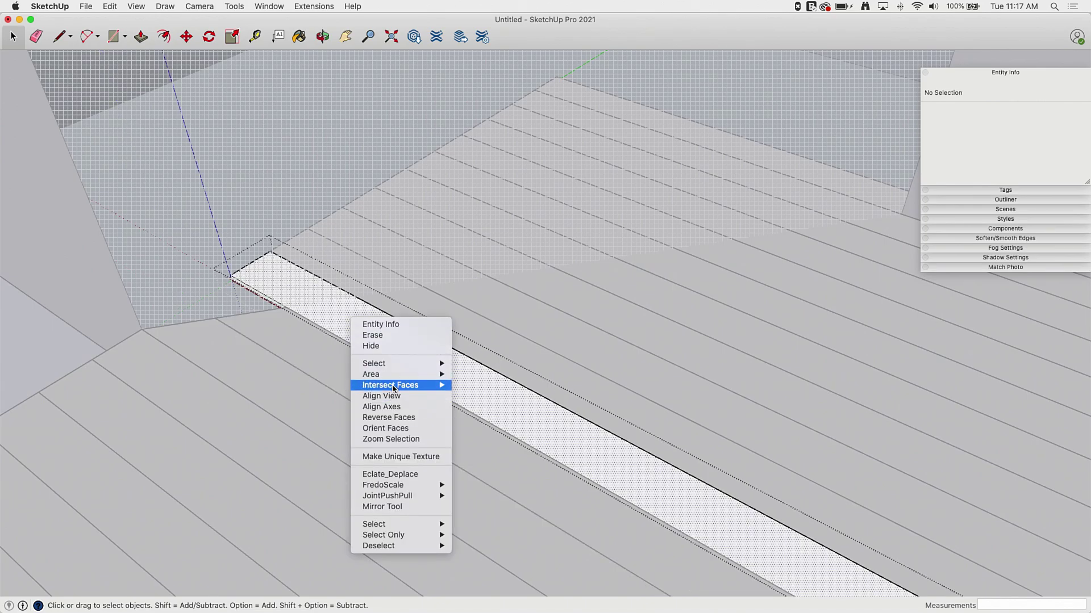
click(486, 390)
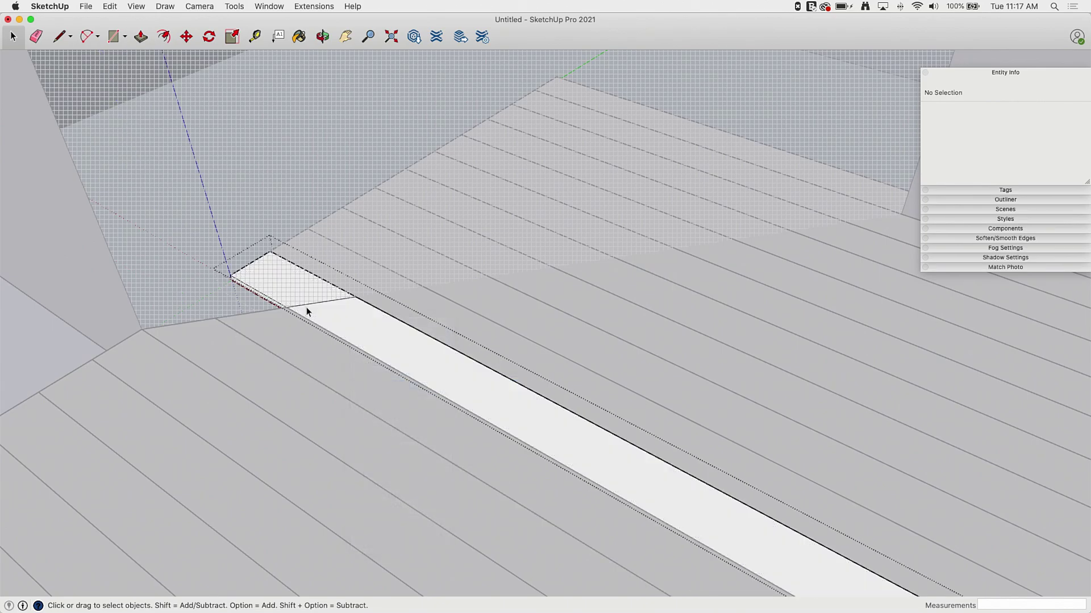
middle_drag(304, 308, 297, 264)
key(p)
middle_drag(330, 300, 439, 214)
key(space)
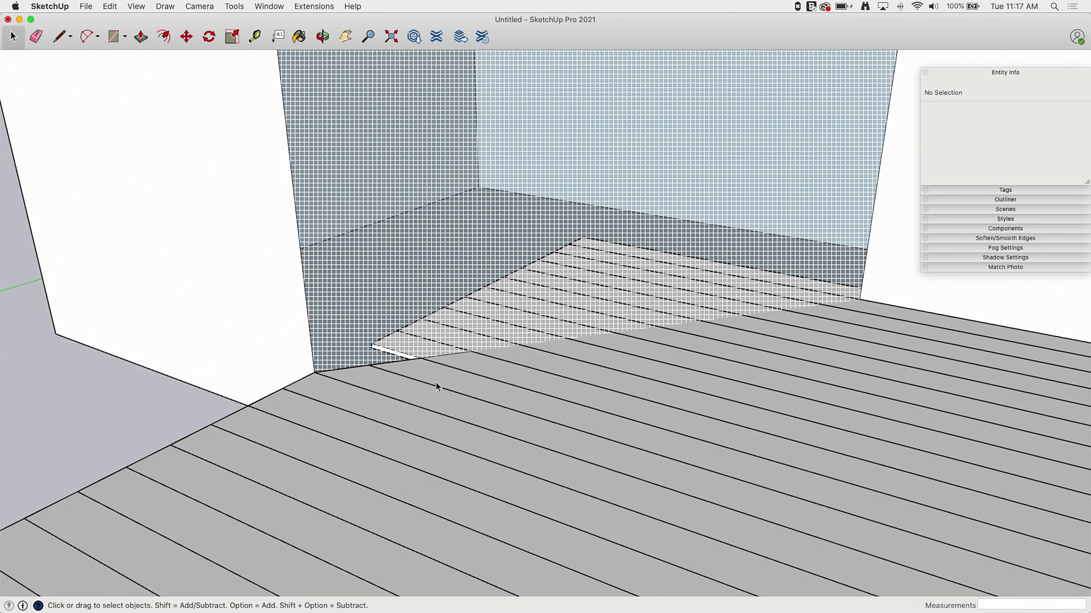
Reopen the second board, push its waste end down 3/4" with Push/Pull, and close the board
double_click(465, 359)
scroll(464, 360, up, 3)
middle_drag(465, 359, 358, 331)
scroll(358, 333, up, 3)
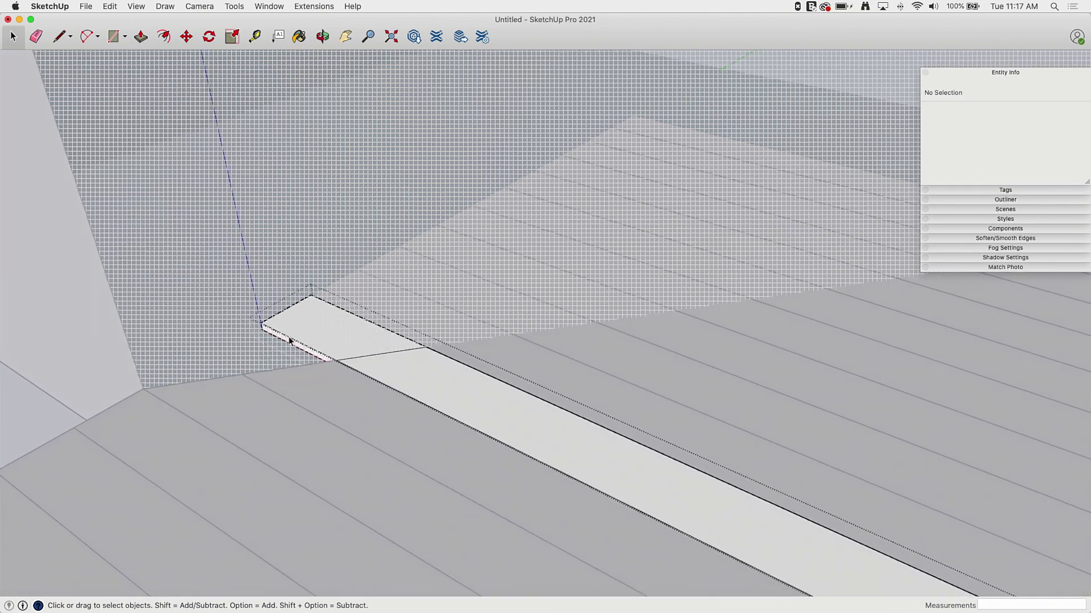
drag(324, 303, 320, 331)
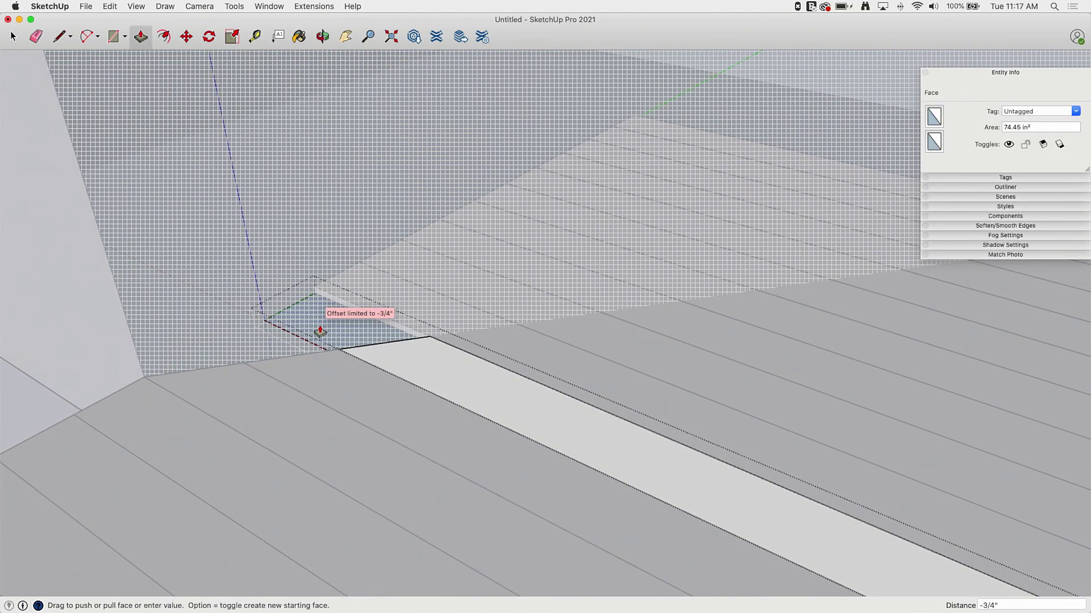
click(333, 335)
middle_drag(454, 333, 509, 290)
key(space)
click(311, 320)
scroll(316, 310, down, 2)
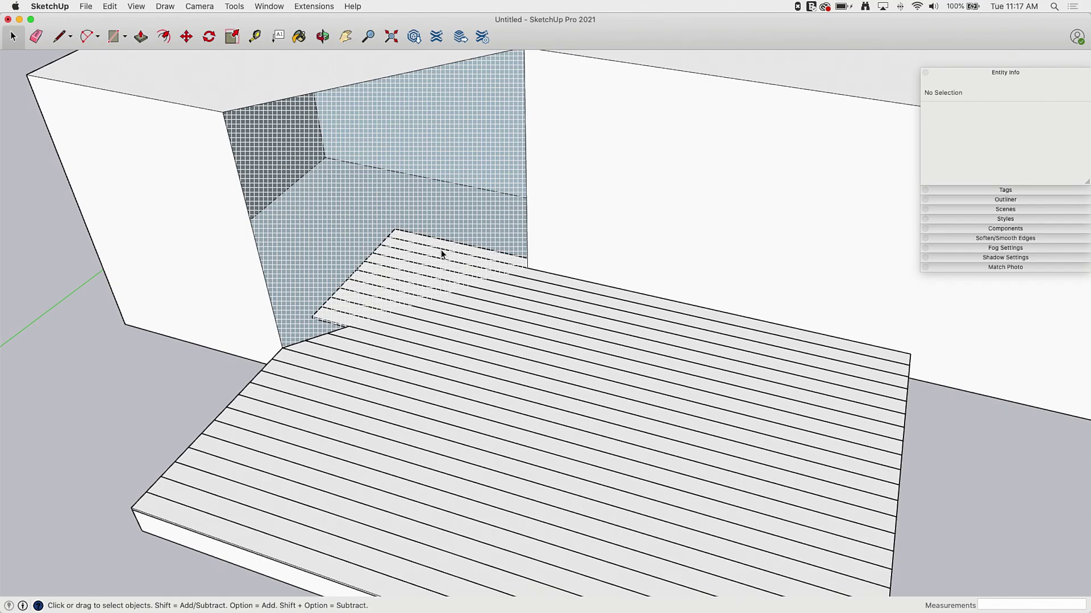
Open the third untrimmed board for editing and split its top face where it meets the hidden wall using Intersect Faces
middle_drag(366, 353, 212, 200)
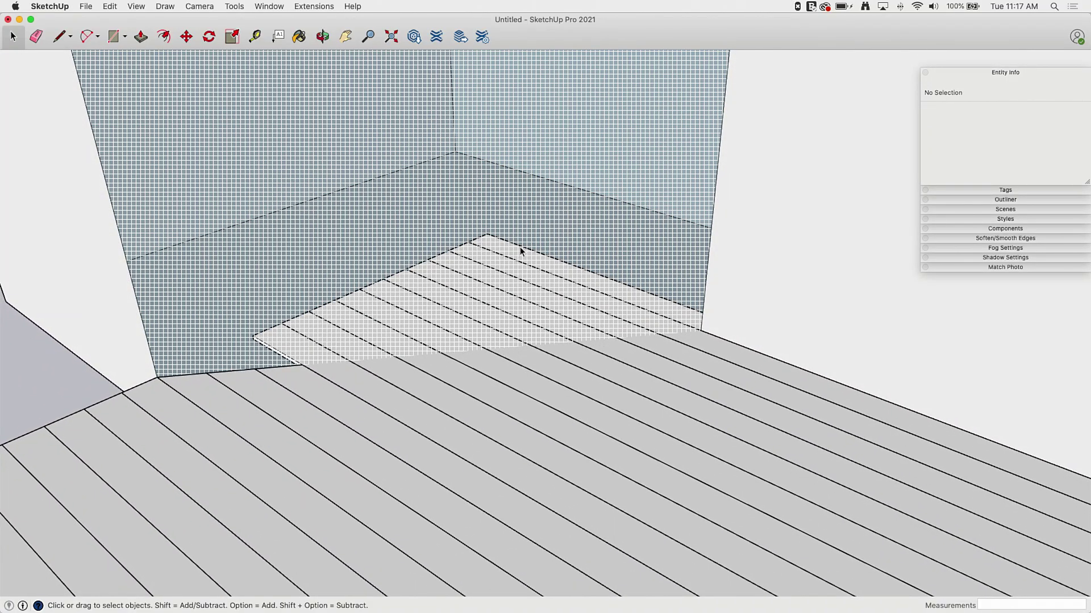
middle_drag(519, 249, 413, 349)
click(429, 316)
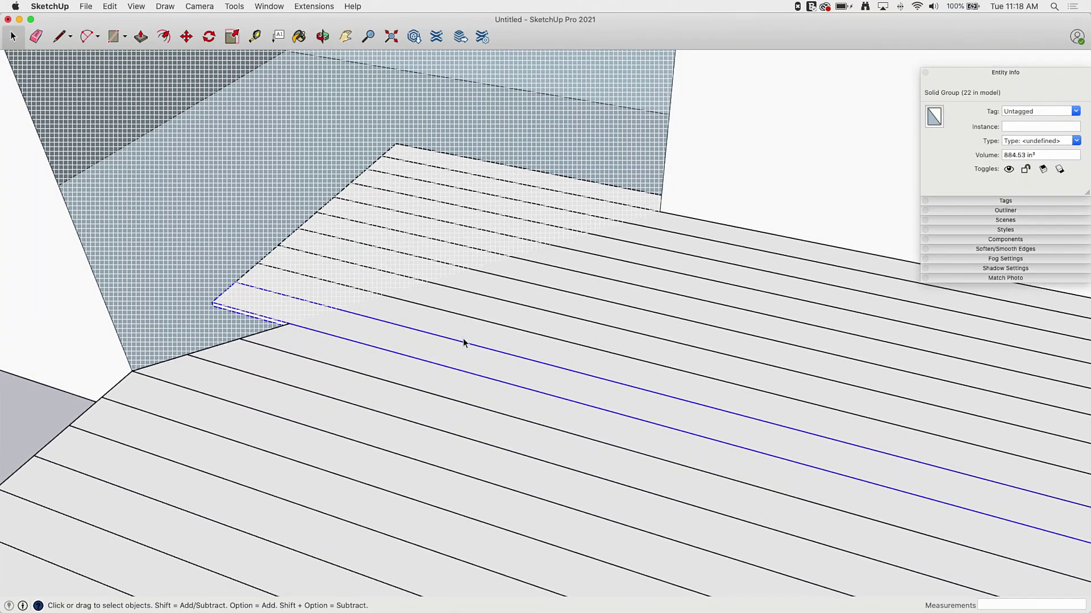
double_click(345, 326)
right_click(346, 326)
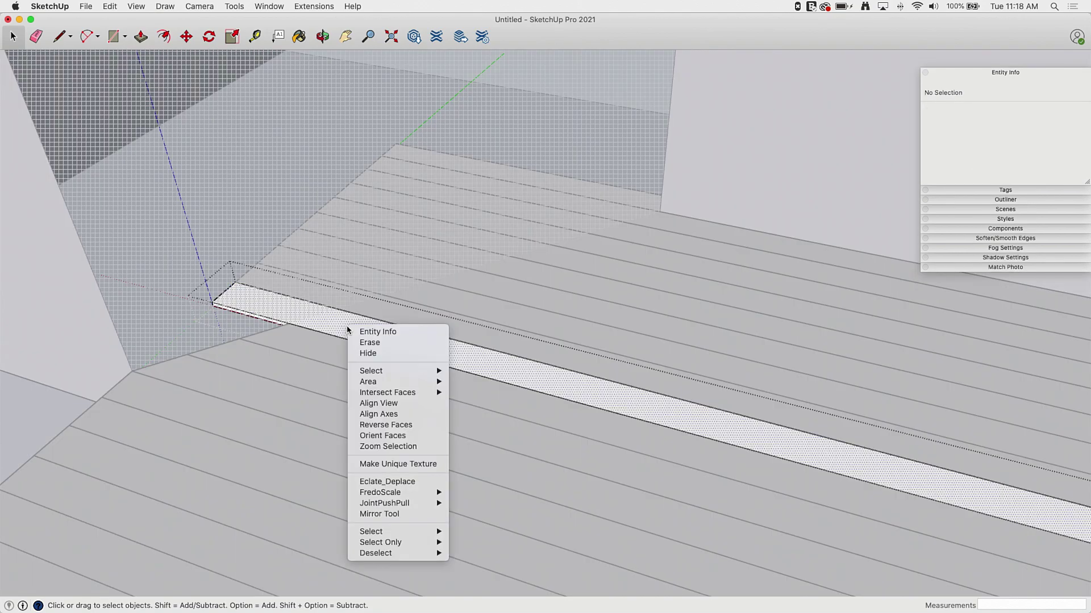
mouse_move(411, 395)
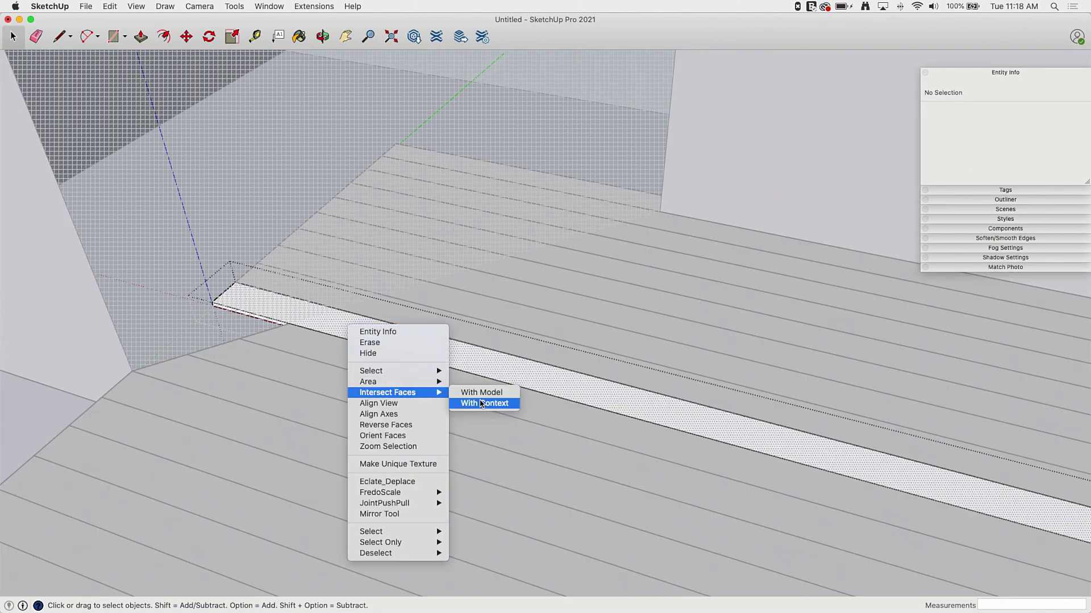
key(Escape)
Remove the third board's end beyond the wall line with a 3/4" Push/Pull and close the board
key(p)
click(244, 304)
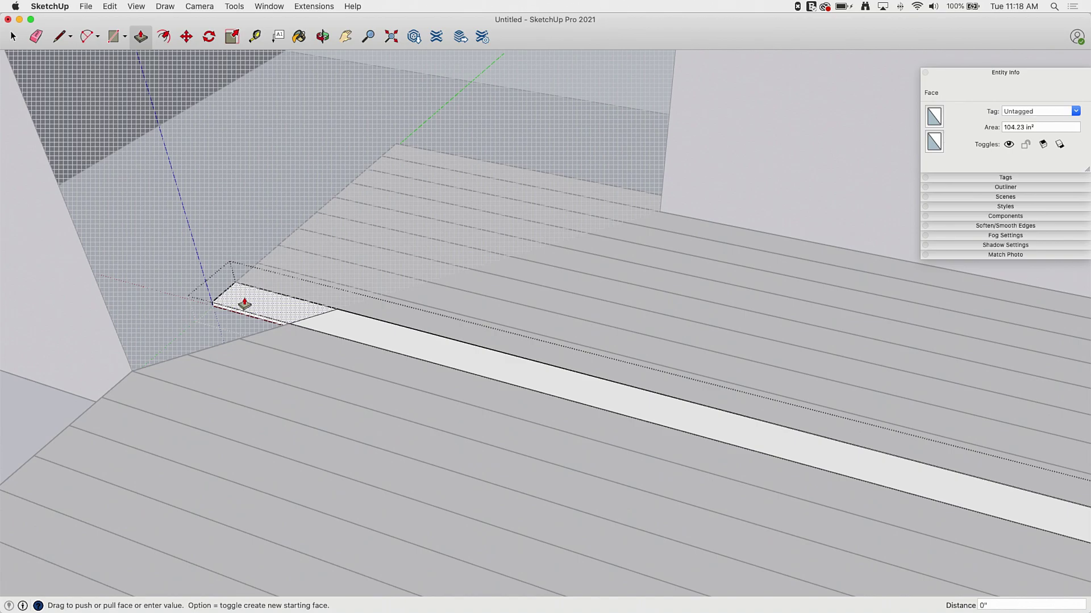
scroll(515, 253, down, 5)
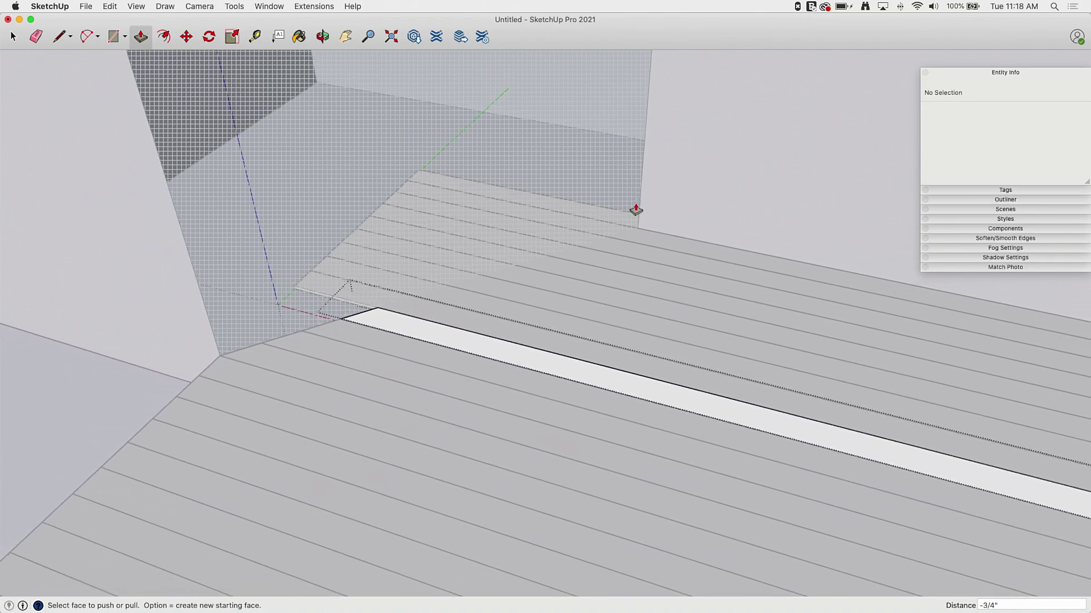
key(space)
scroll(261, 324, down, 2)
click(212, 309)
Open the fourth untrimmed board for editing and intersect its top face with the model along the hidden wall
scroll(568, 313, down, 3)
middle_drag(653, 326, 467, 298)
scroll(499, 250, up, 10)
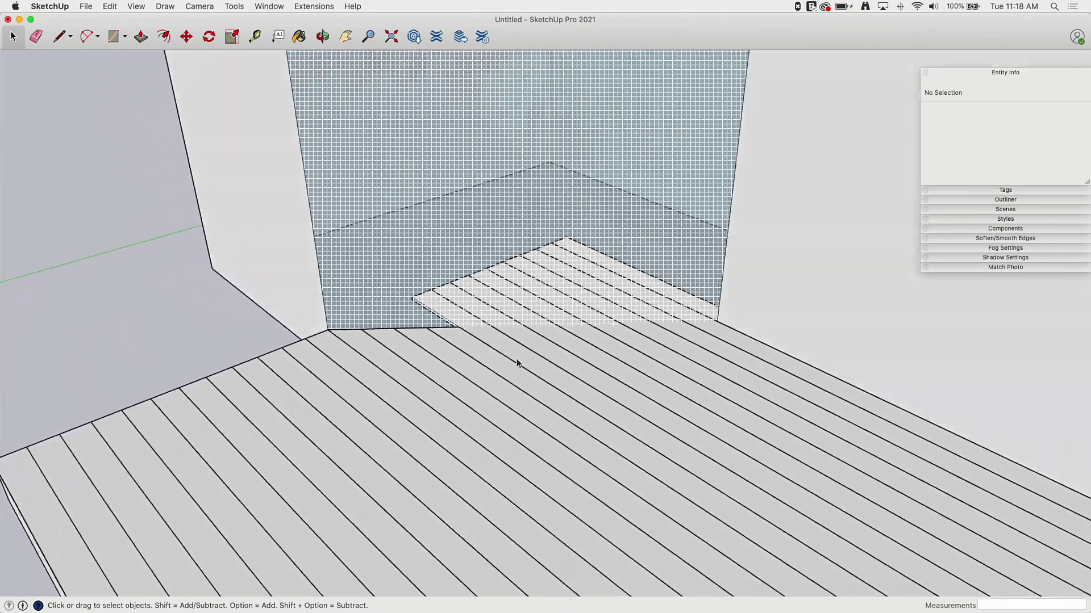
double_click(485, 331)
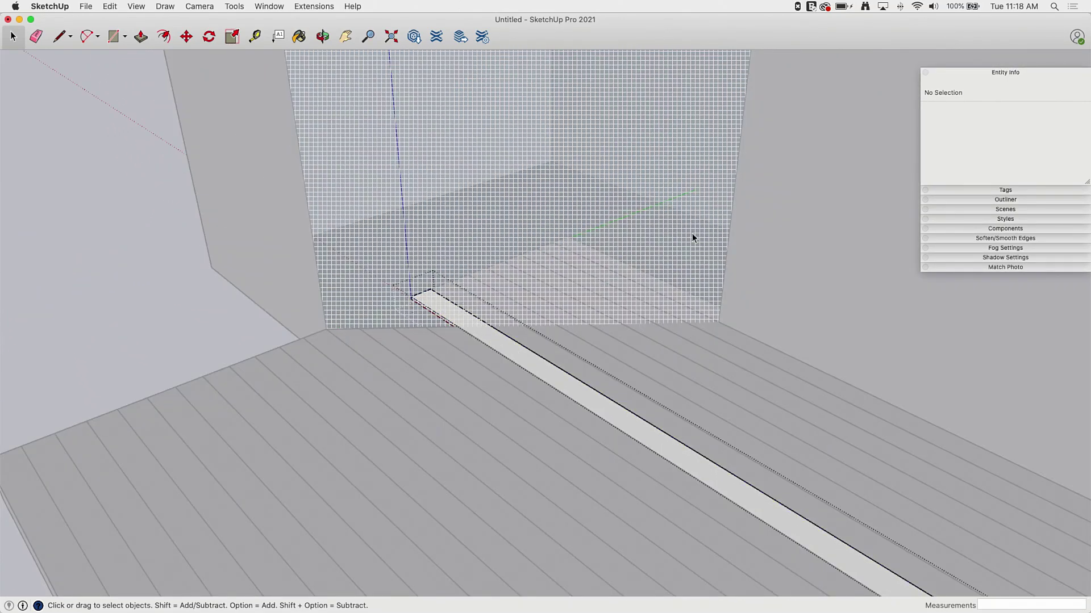
middle_drag(693, 238, 493, 359)
right_click(492, 359)
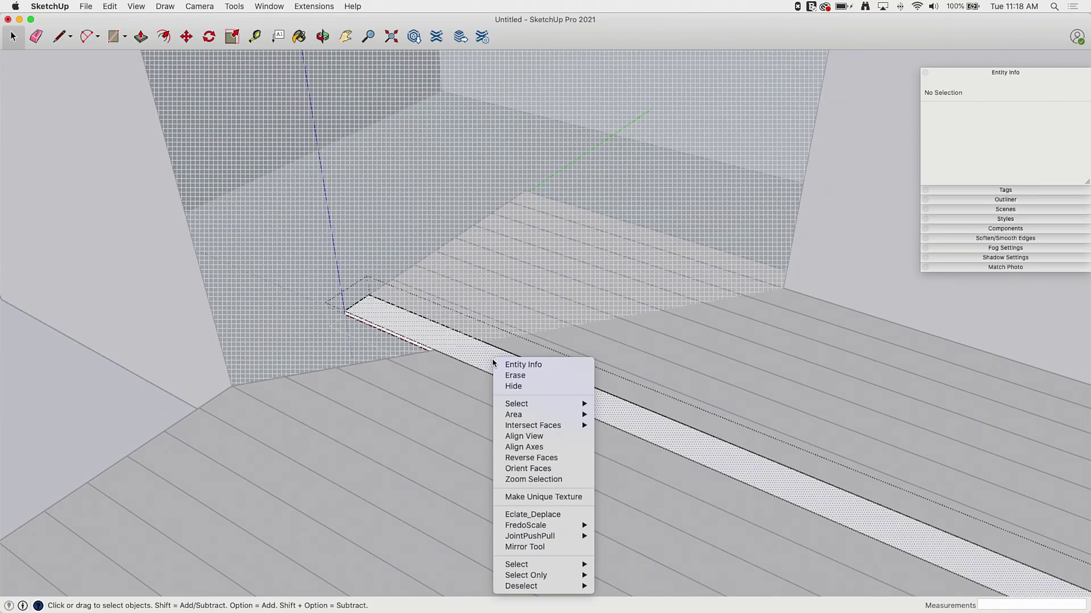
mouse_move(561, 427)
click(619, 427)
Push the fourth board's waste end down 3/4" with Push/Pull to trim it at the wall, and close the board
middle_drag(314, 202, 384, 318)
click(383, 322)
click(375, 348)
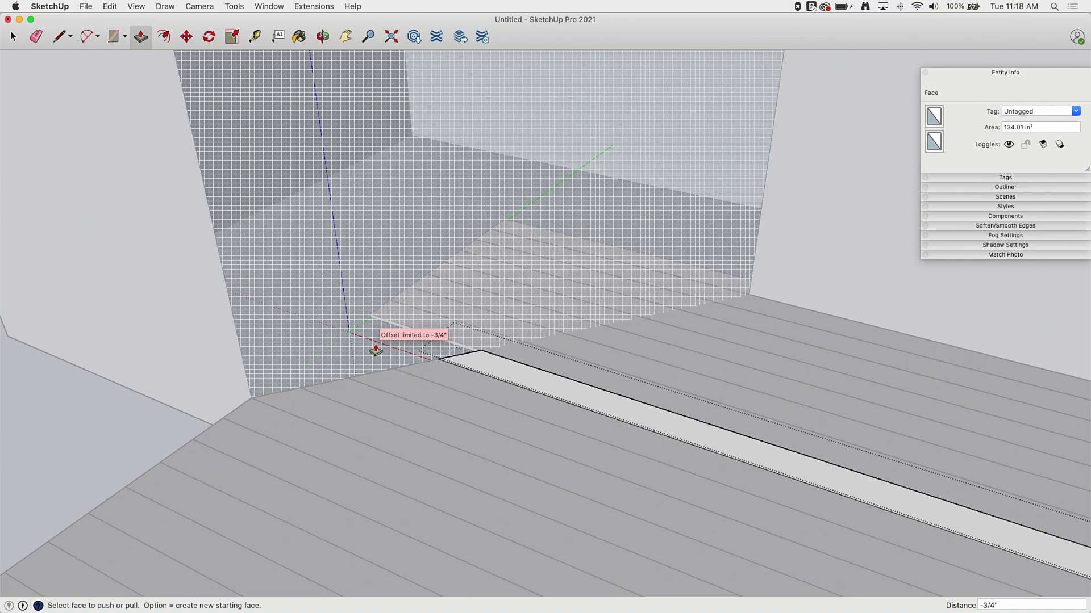
key(space)
scroll(521, 339, down, 4)
Open the next untrimmed board from beneath the deck and intersect its underside with the model
middle_drag(195, 381, 412, 369)
double_click(408, 384)
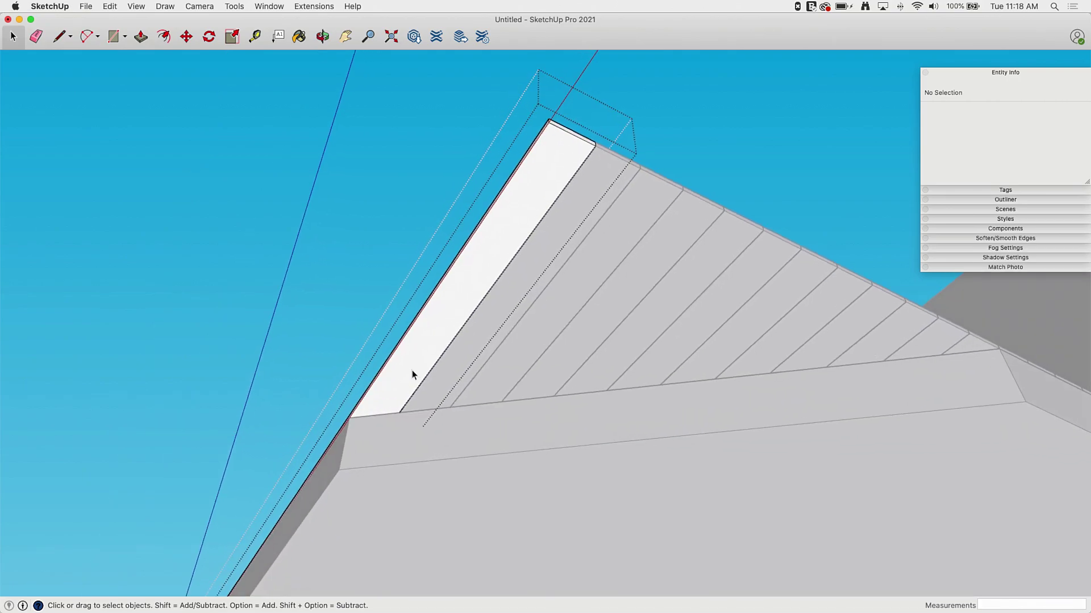
right_click(411, 370)
mouse_move(453, 429)
mouse_move(499, 438)
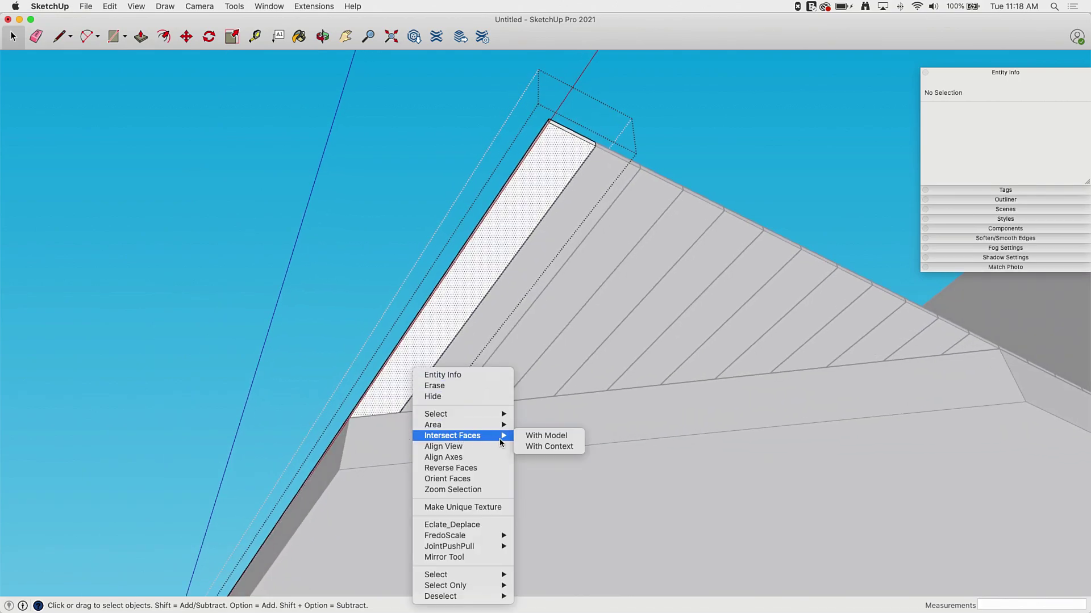
click(547, 441)
scroll(394, 392, up, 2)
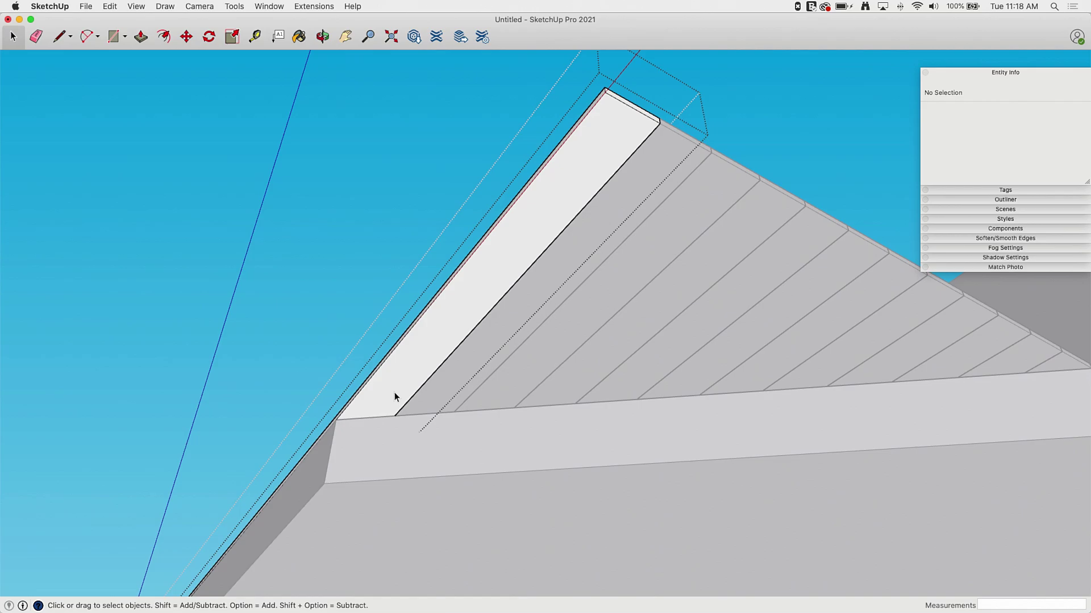
Remove the waste end of the board opened from below with Push/Pull and close the board
key(p)
click(402, 331)
middle_drag(402, 331, 455, 296)
key(space)
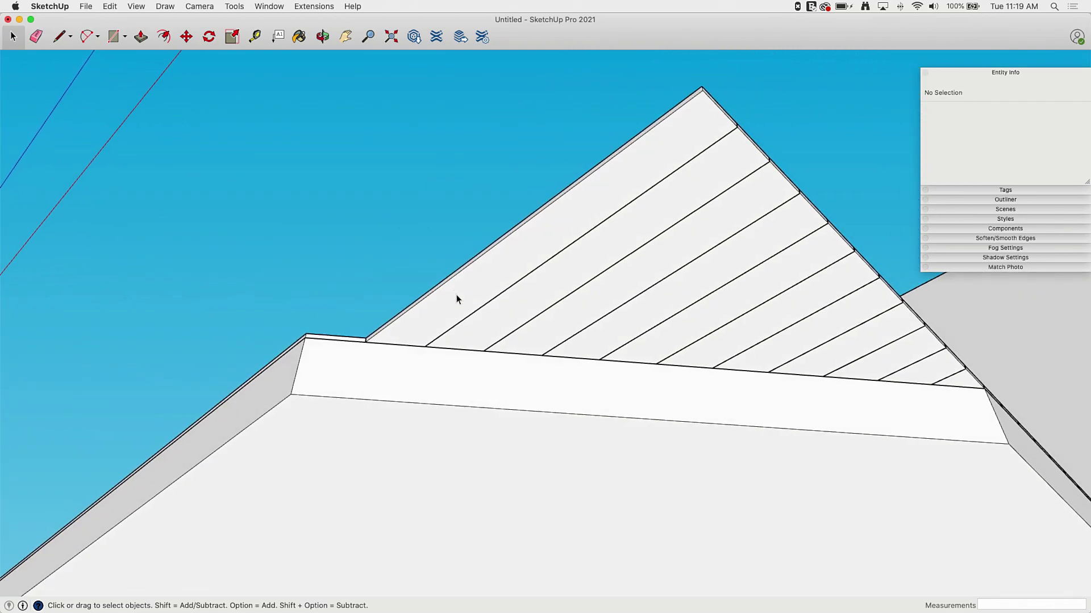
Intersect the outermost overhanging board's underside with the model, push its waste end away with Push/Pull, and close the board
double_click(456, 295)
right_click(473, 288)
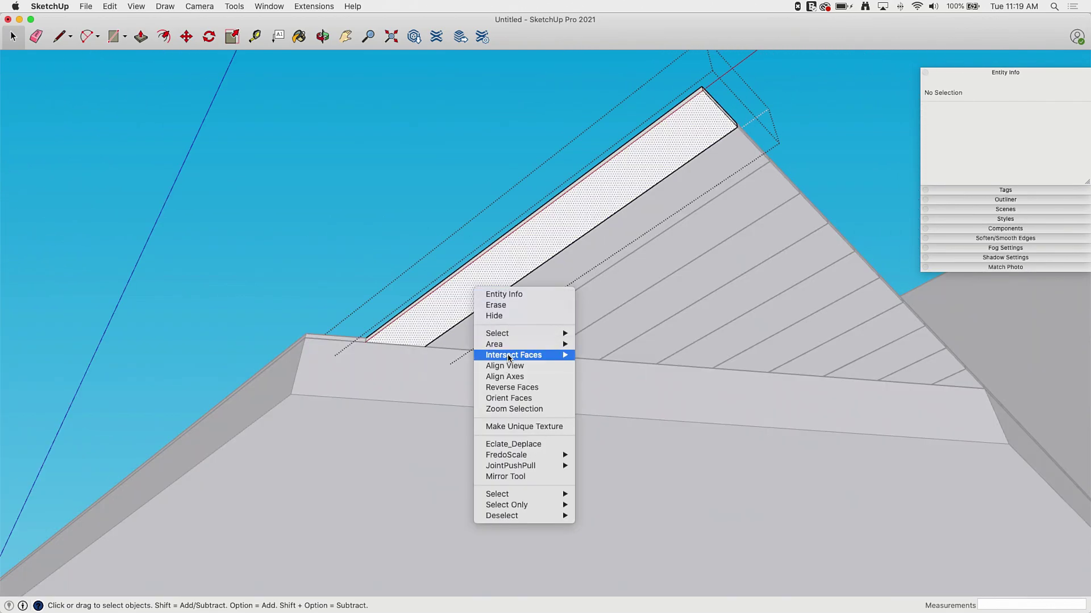
click(597, 355)
key(p)
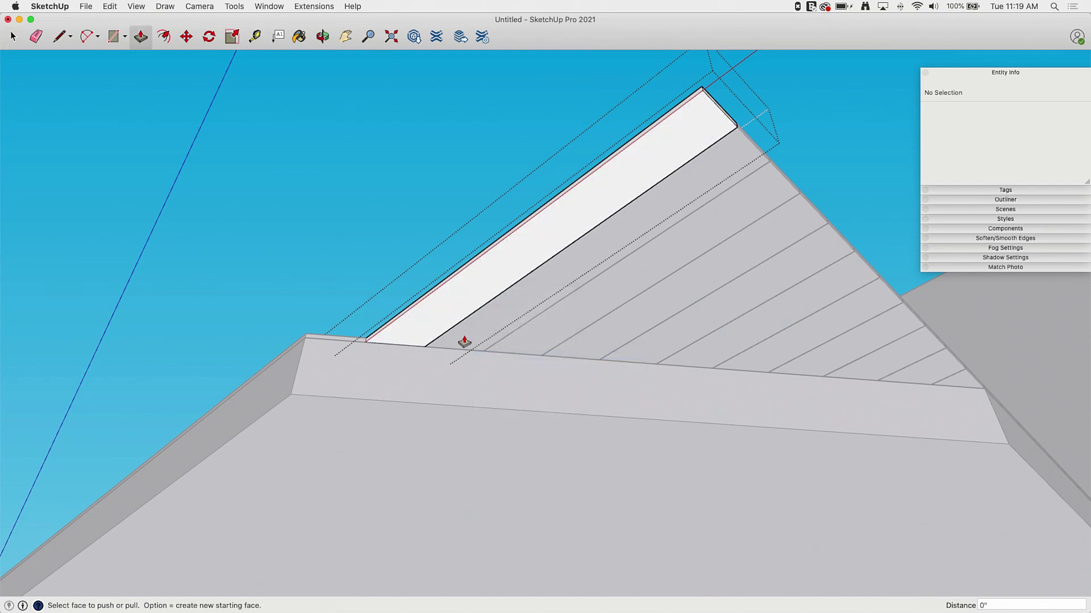
click(452, 289)
click(453, 275)
middle_drag(453, 274, 467, 359)
key(space)
right_click(467, 359)
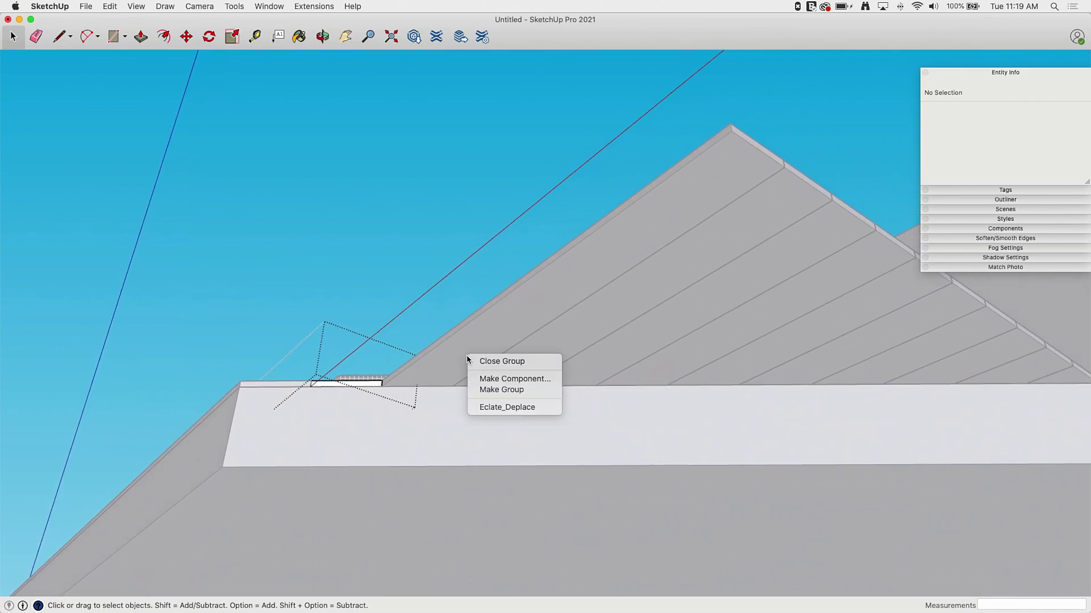
click(473, 346)
Trim the next overhanging board at the deck's angled edge by intersecting its underside with the model and push/pulling the waste
click(473, 346)
right_click(472, 347)
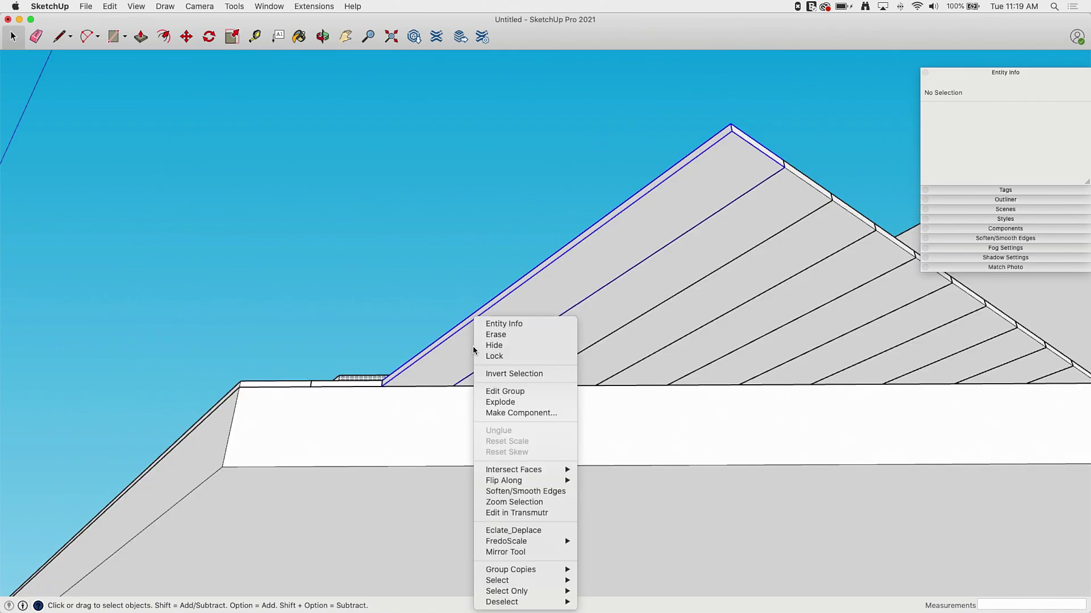
double_click(467, 355)
right_click(470, 355)
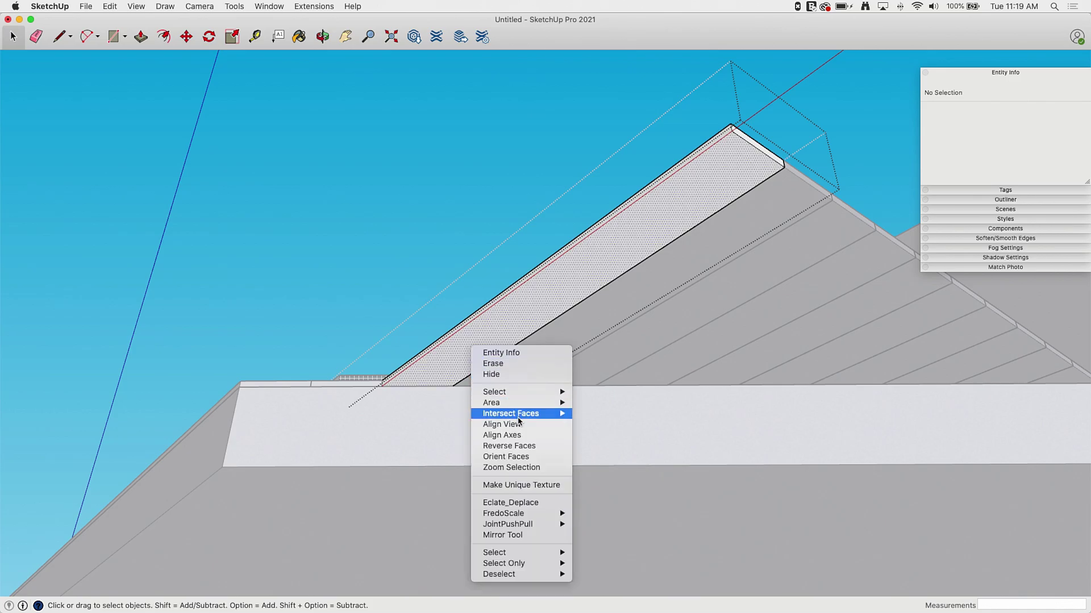
click(600, 413)
key(p)
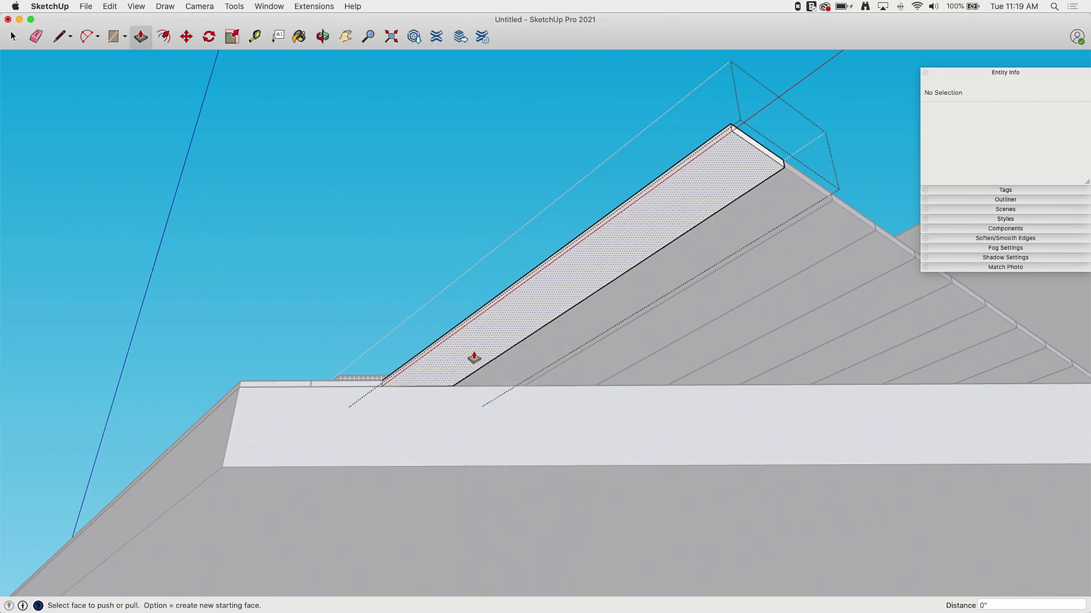
click(475, 356)
click(471, 307)
key(space)
Open the first untrimmed board crossing the hidden wall and intersect its top face with the model
middle_drag(467, 306, 608, 448)
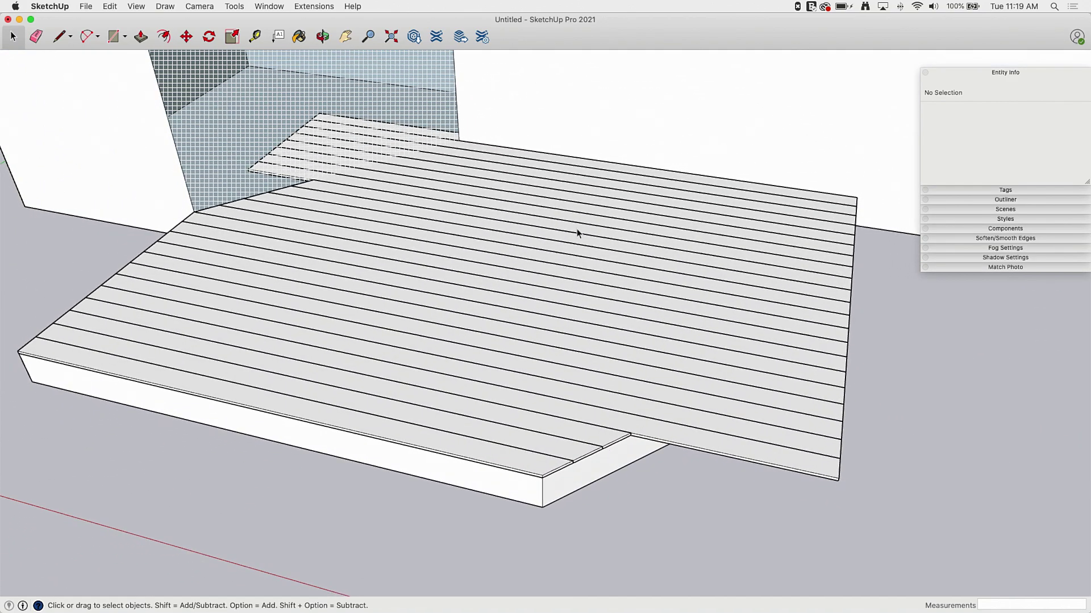
middle_drag(577, 233, 369, 366)
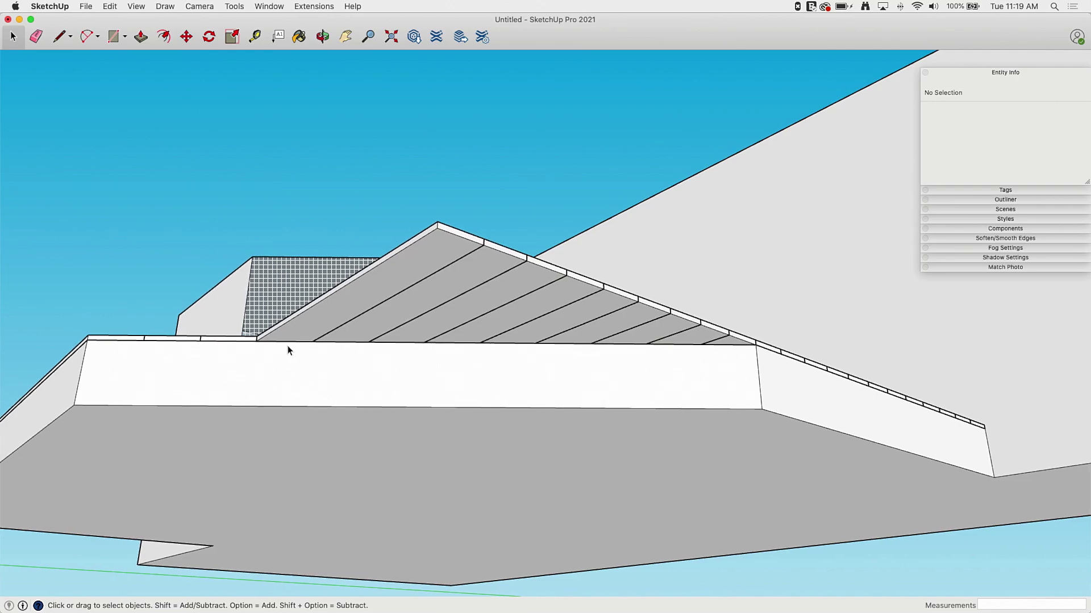
middle_drag(465, 346, 714, 451)
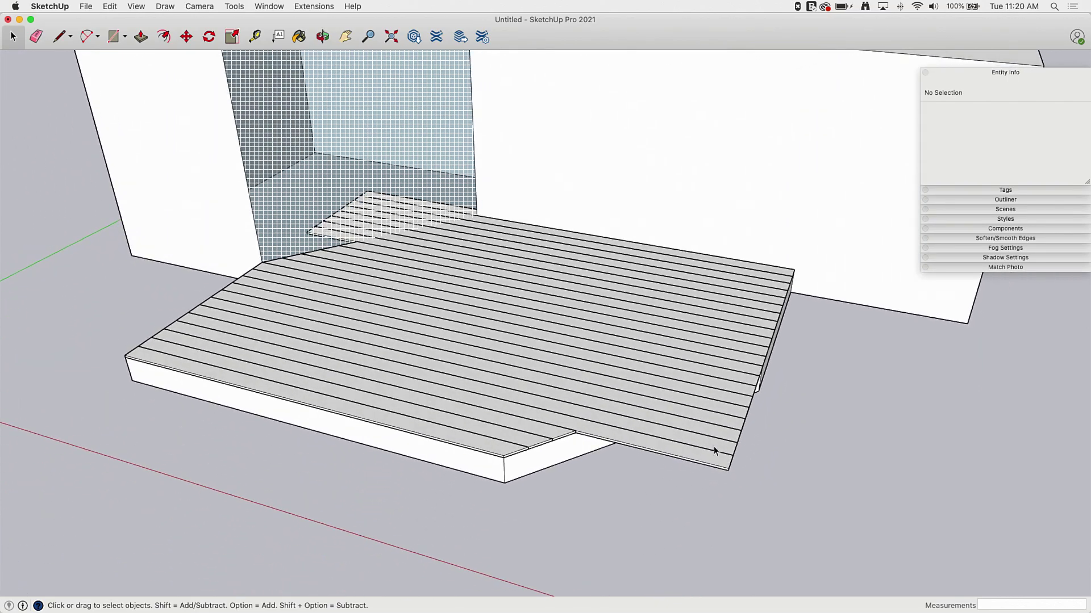
scroll(443, 335, up, 10)
click(443, 336)
double_click(443, 337)
right_click(462, 327)
mouse_move(514, 394)
click(631, 395)
key(e)
Intersect the following boards' top faces with the model at the hidden wall and remove their waste ends with Push/Pull
double_click(481, 311)
right_click(483, 307)
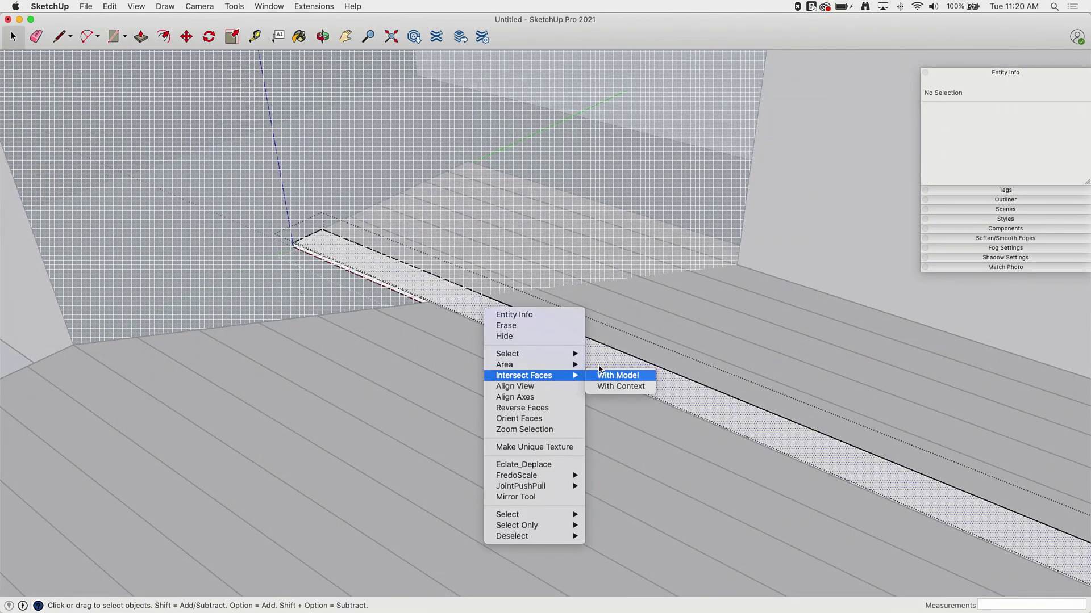
click(617, 375)
right_click(377, 311)
double_click(359, 305)
right_click(360, 302)
click(498, 369)
key(p)
double_click(230, 226)
key(space)
Continue along the hidden wall, intersecting each next board's top face with the model and push/pulling away its waste end
double_click(422, 296)
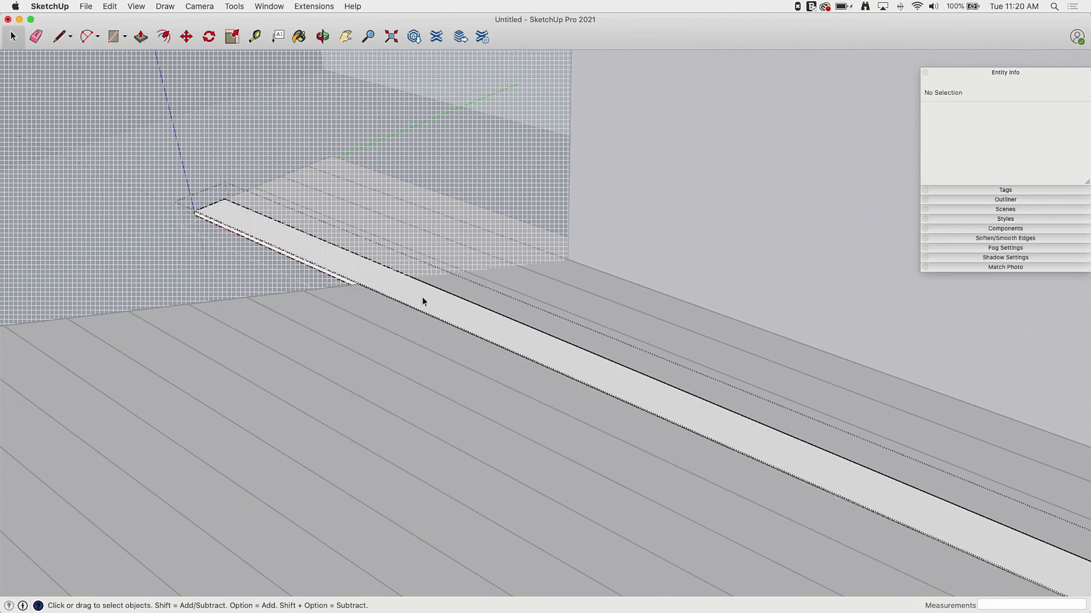
right_click(454, 305)
click(589, 365)
right_click(489, 306)
click(623, 366)
key(p)
double_click(351, 258)
key(space)
right_click(360, 313)
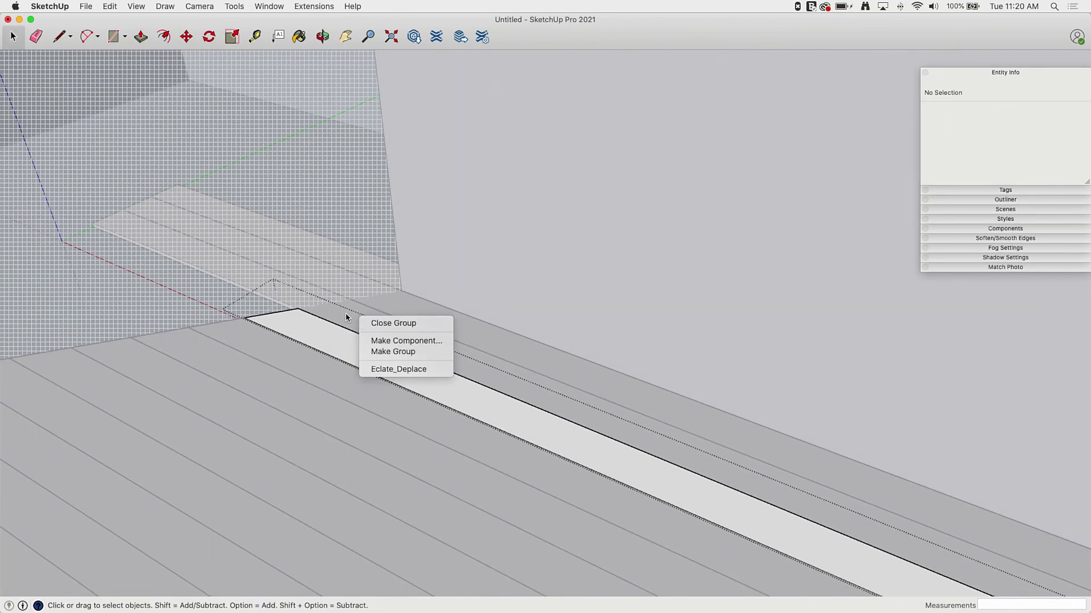
Trim the boards nearest the inner wall corner using Intersect Faces with Model and Push/Pull
double_click(347, 313)
right_click(346, 311)
click(486, 391)
double_click(402, 304)
right_click(404, 302)
click(549, 385)
key(p)
double_click(258, 242)
key(space)
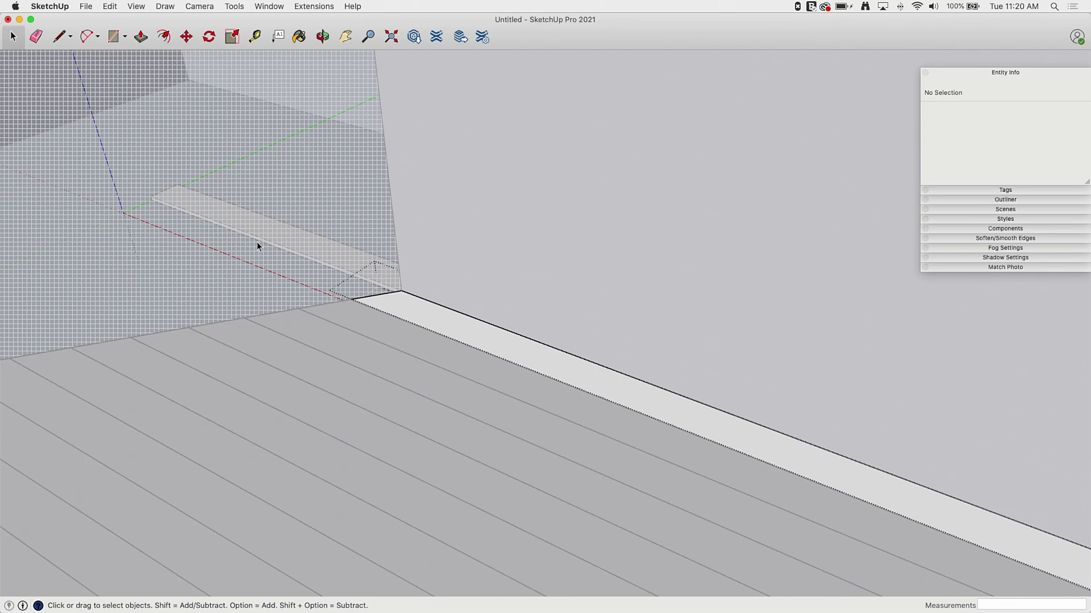
From beneath the deck, intersect the outermost overhanging board's underside with the model and push/pull its waste end away
middle_drag(258, 242, 629, 393)
scroll(629, 393, down, 10)
middle_drag(562, 295, 435, 210)
double_click(435, 209)
right_click(434, 209)
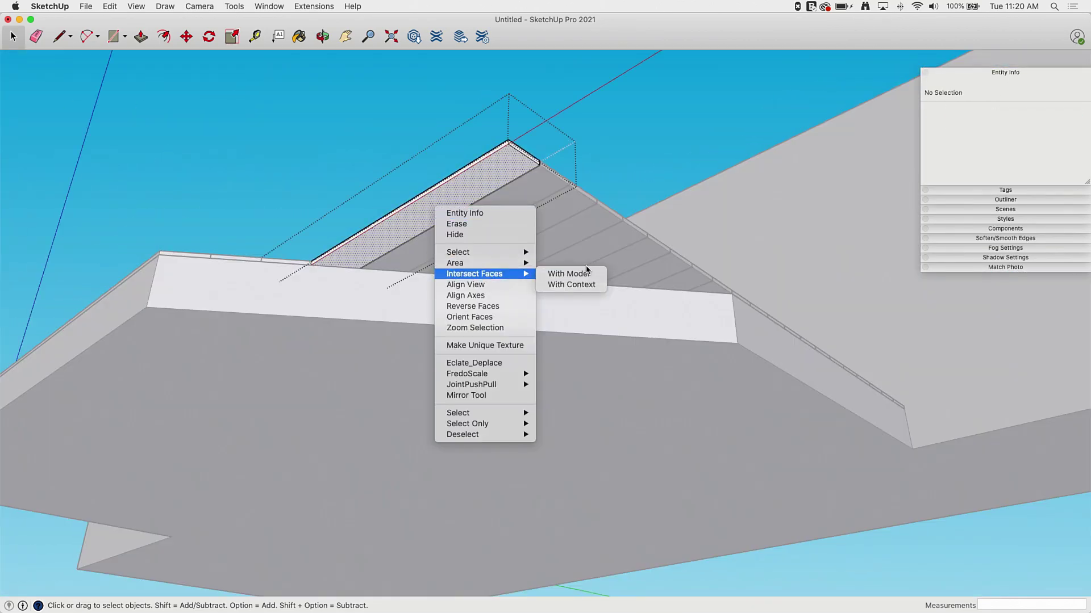
click(588, 271)
key(p)
double_click(498, 180)
key(space)
Trim the next two overhanging boards at the deck's angled edge with Intersect Faces with Model and Push/Pull
double_click(508, 190)
right_click(506, 189)
click(654, 252)
right_click(547, 209)
click(693, 274)
key(p)
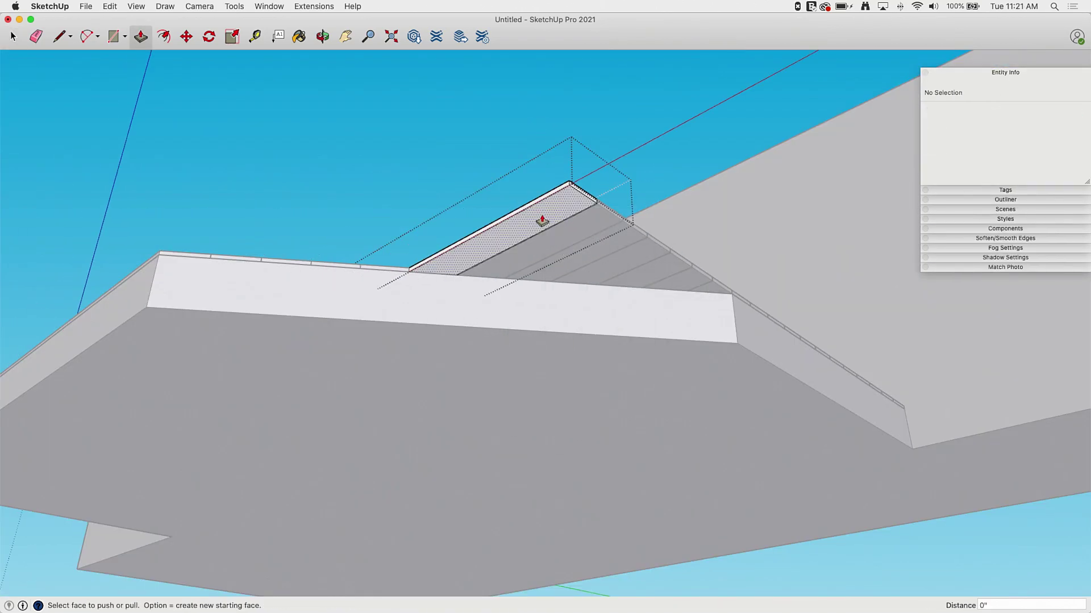
double_click(540, 220)
key(space)
Open the following overhanging board, intersect its underside with the model, and remove the waste beyond the deck edge
double_click(555, 225)
right_click(554, 226)
click(701, 290)
double_click(524, 137)
key(space)
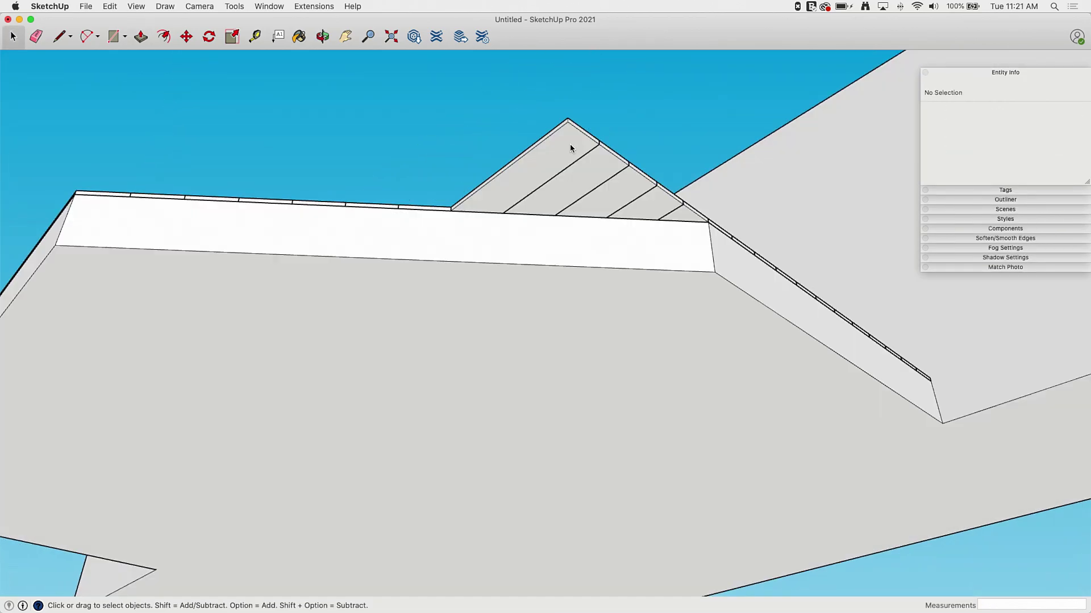
Intersect the now outermost overhanging board with the model from below and cut off its waste end with Push/Pull
double_click(568, 144)
right_click(541, 149)
click(687, 214)
key(p)
double_click(540, 150)
key(space)
Intersect the next short overhanging board's underside with the model and push/pull its waste end away
right_click(604, 185)
click(747, 255)
key(p)
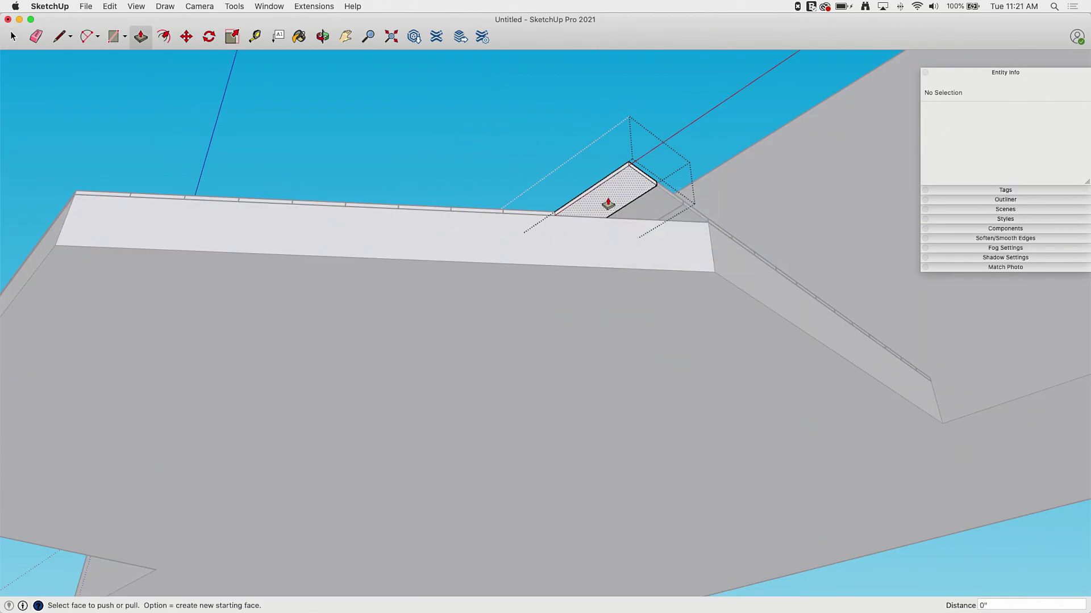
double_click(608, 203)
key(space)
Trim the last short overhanging boards at the deck's angled edge and unhide the building's angled wall
right_click(649, 190)
right_click(637, 205)
click(778, 275)
right_click(685, 216)
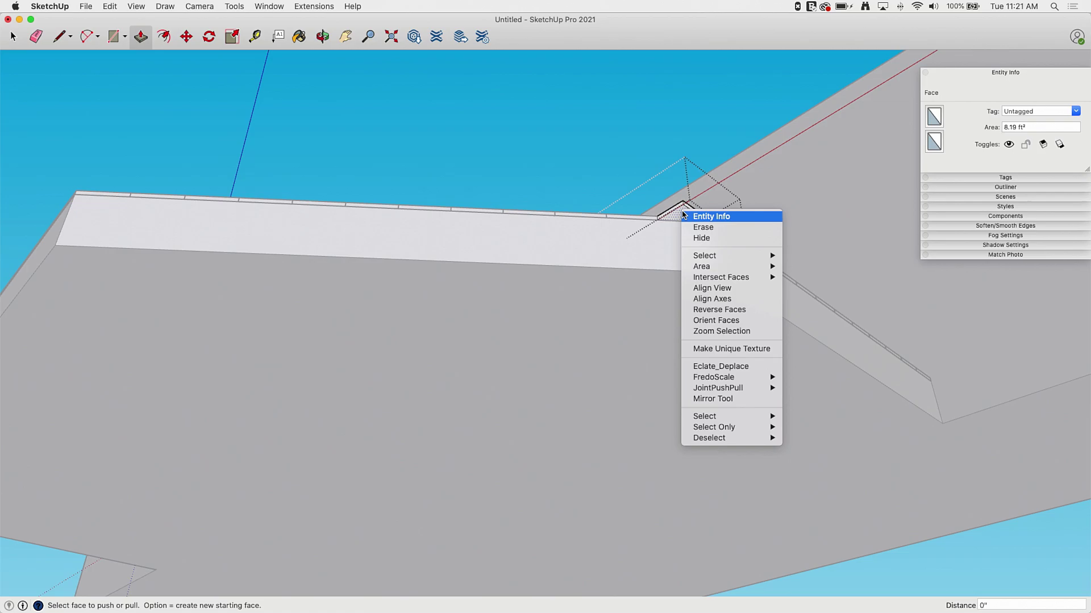
key(Escape)
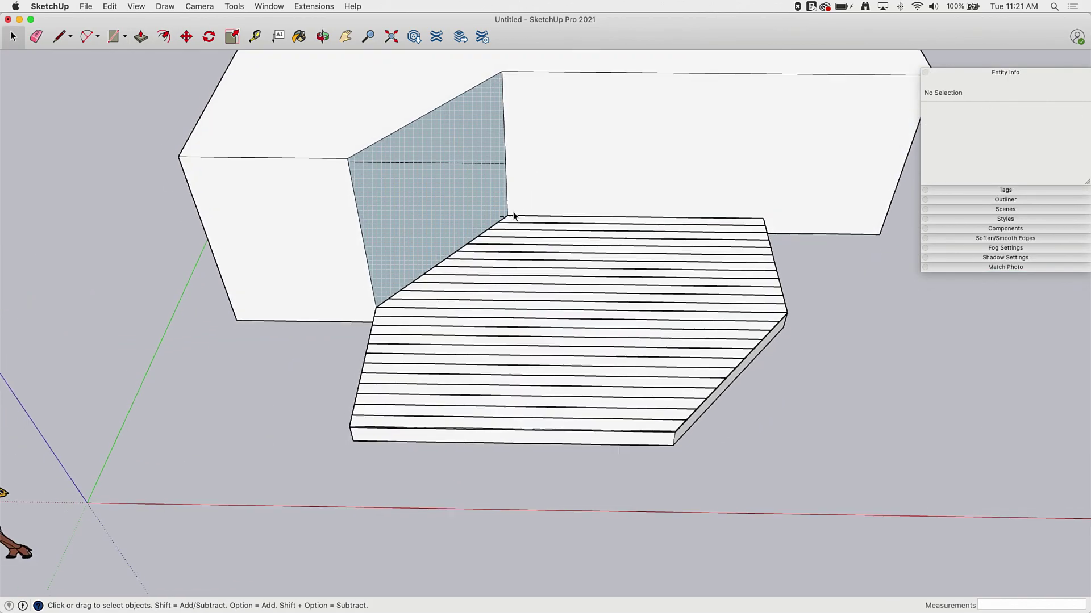
right_click(474, 195)
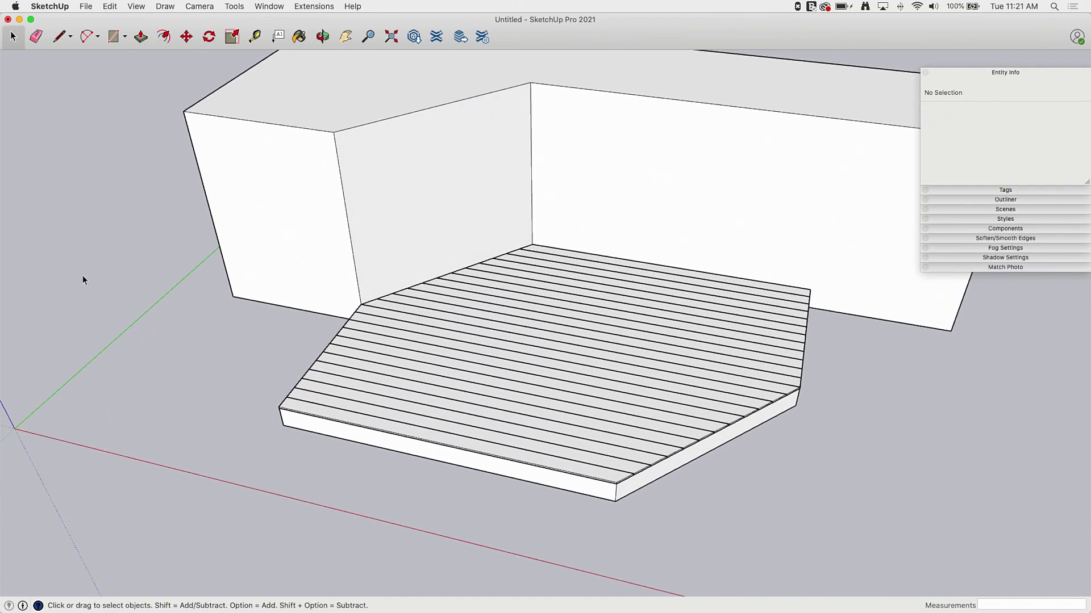